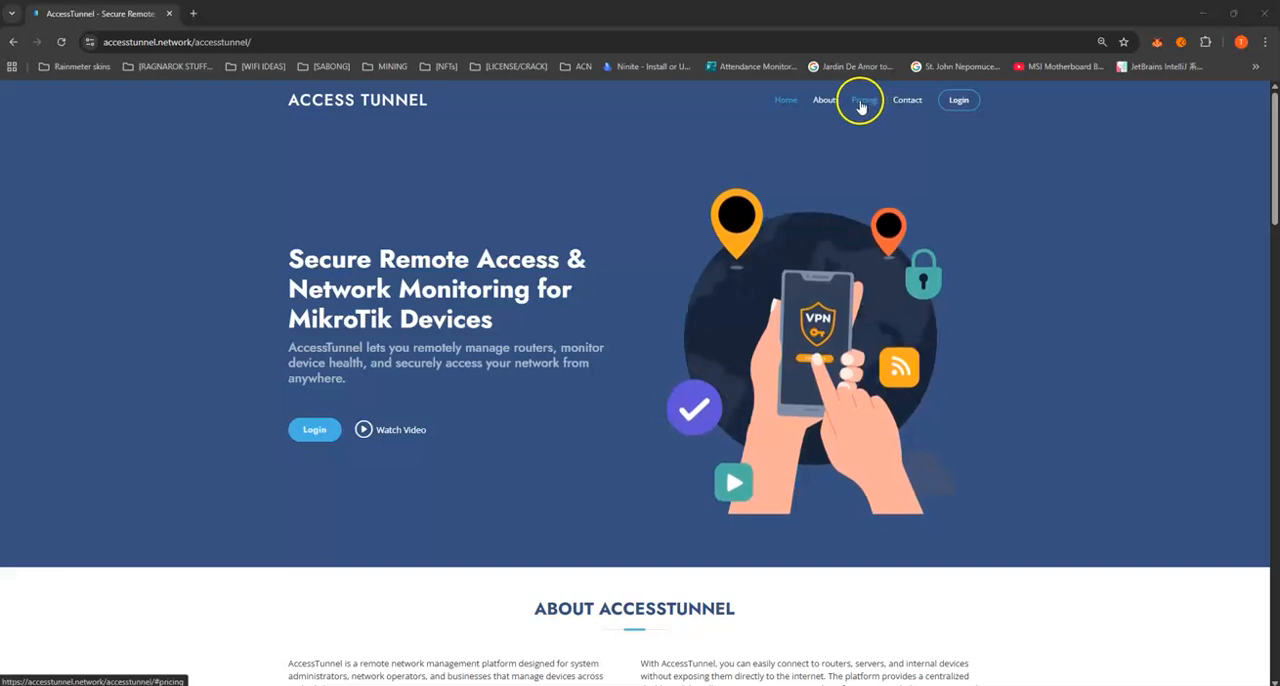
Step: Review the AccessTunnel VPN plan's pricing and highlight its 1 Day Grace Period, and return to the home section
click(866, 104)
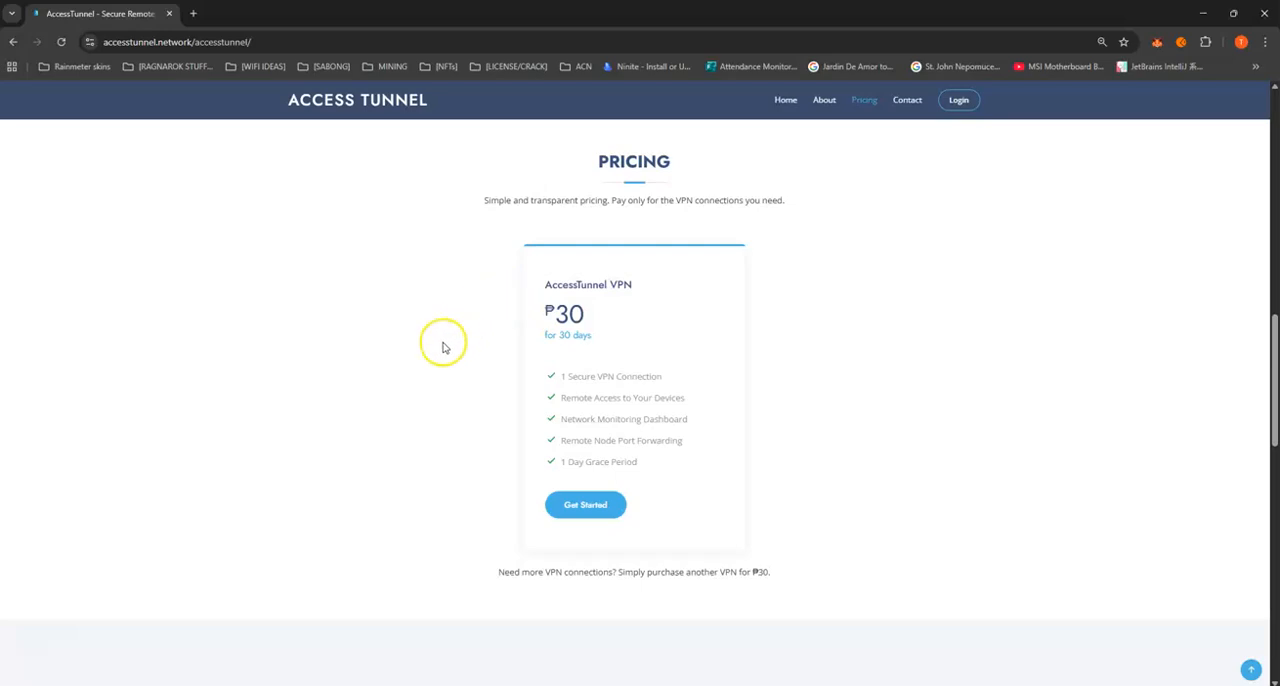
drag(560, 462, 645, 465)
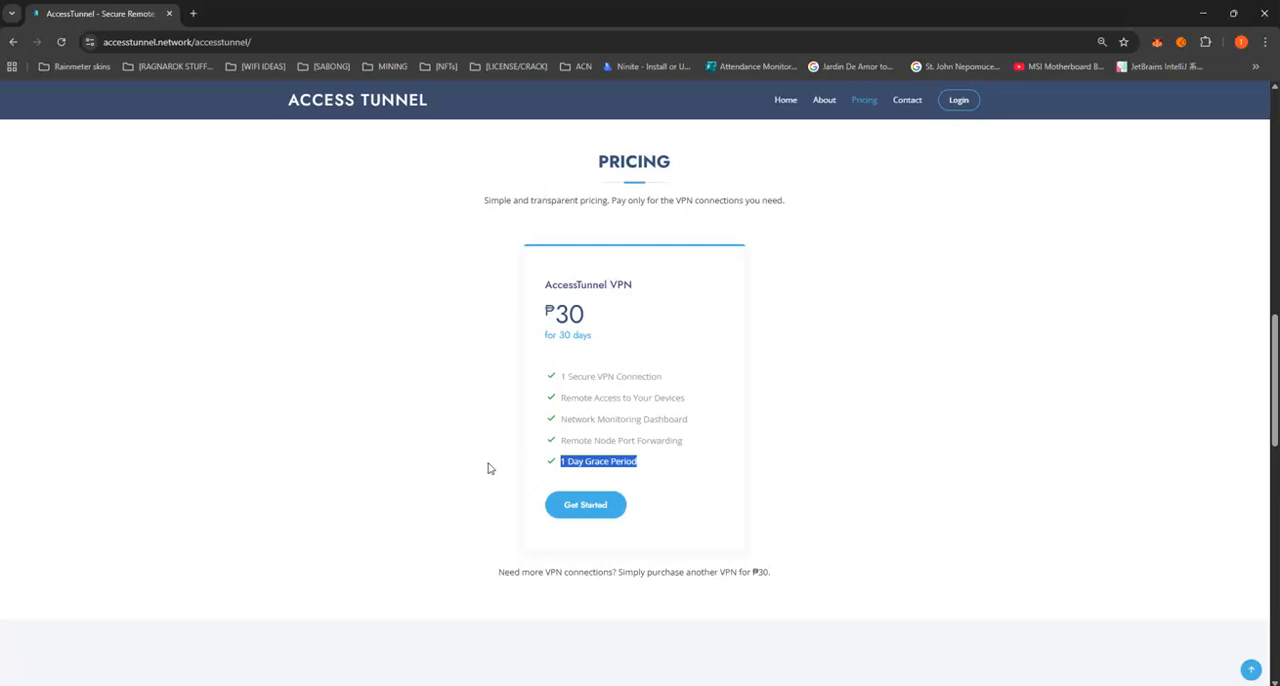
click(784, 101)
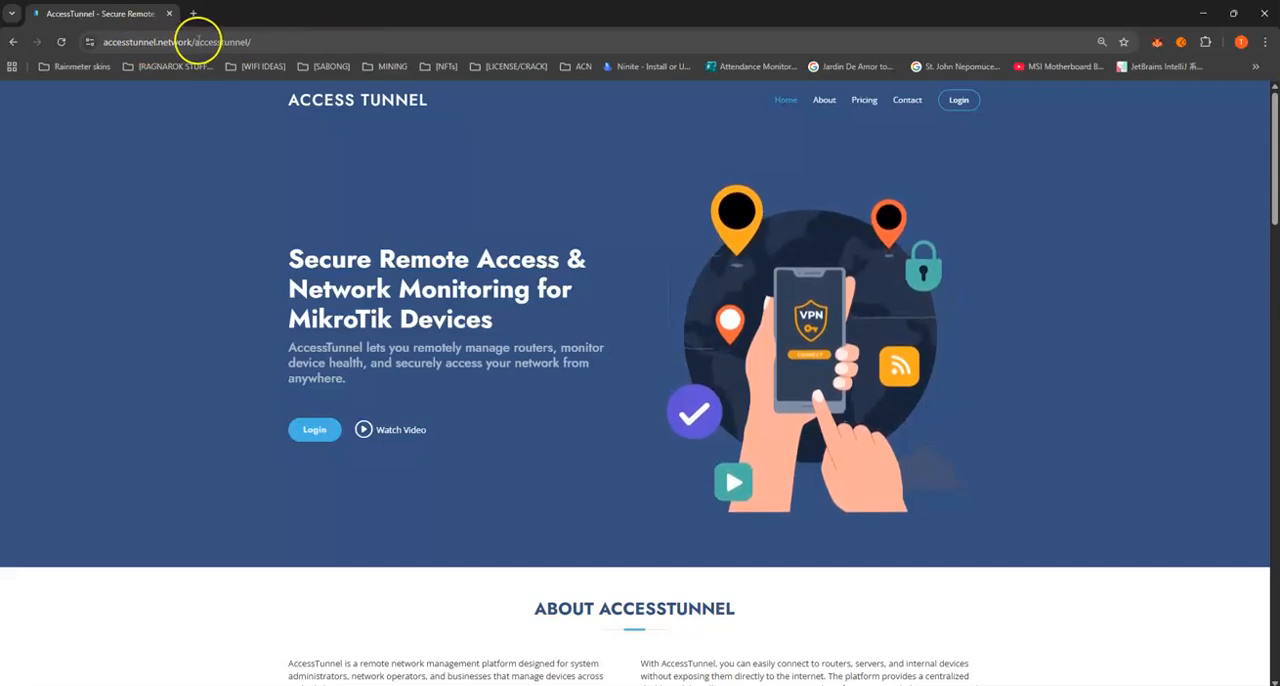
Step: Reload the AccessTunnel landing page and sign in to the account with the already filled-in credentials
drag(194, 42, 212, 42)
key(Return)
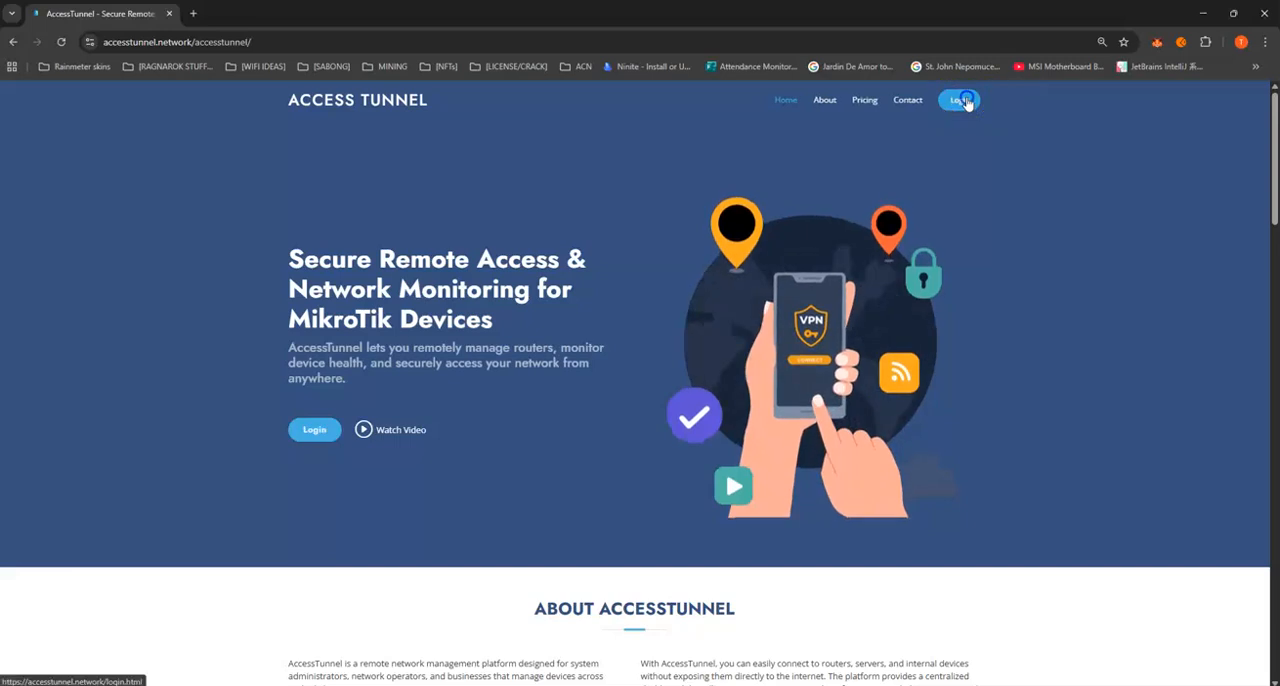
click(960, 100)
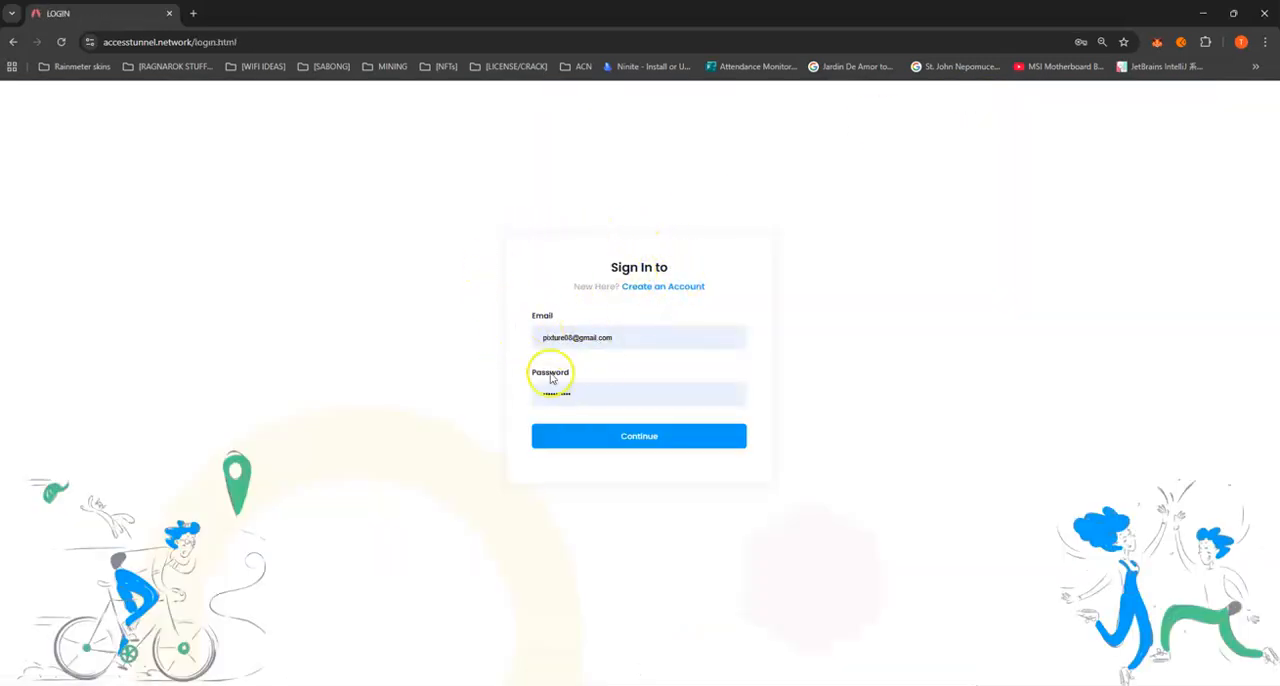
click(590, 430)
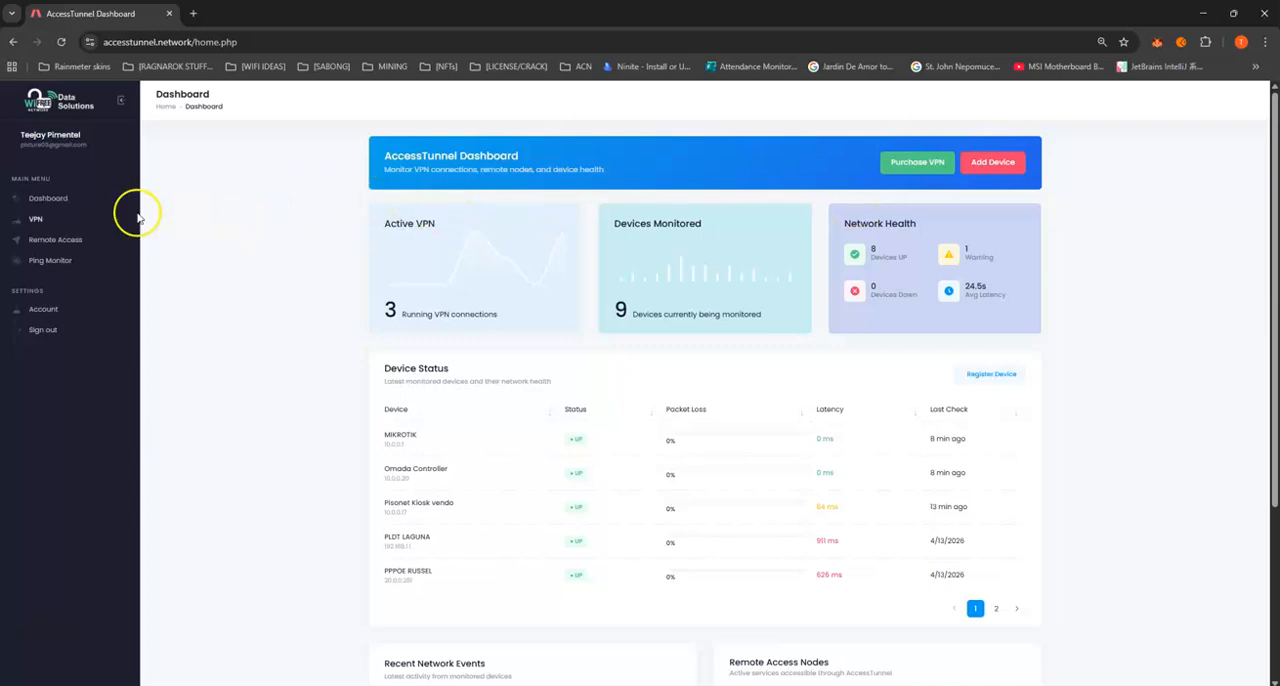
Step: Start the purchase of a new VPN, fill in the buyer's mobile number and proceed to payment
click(909, 170)
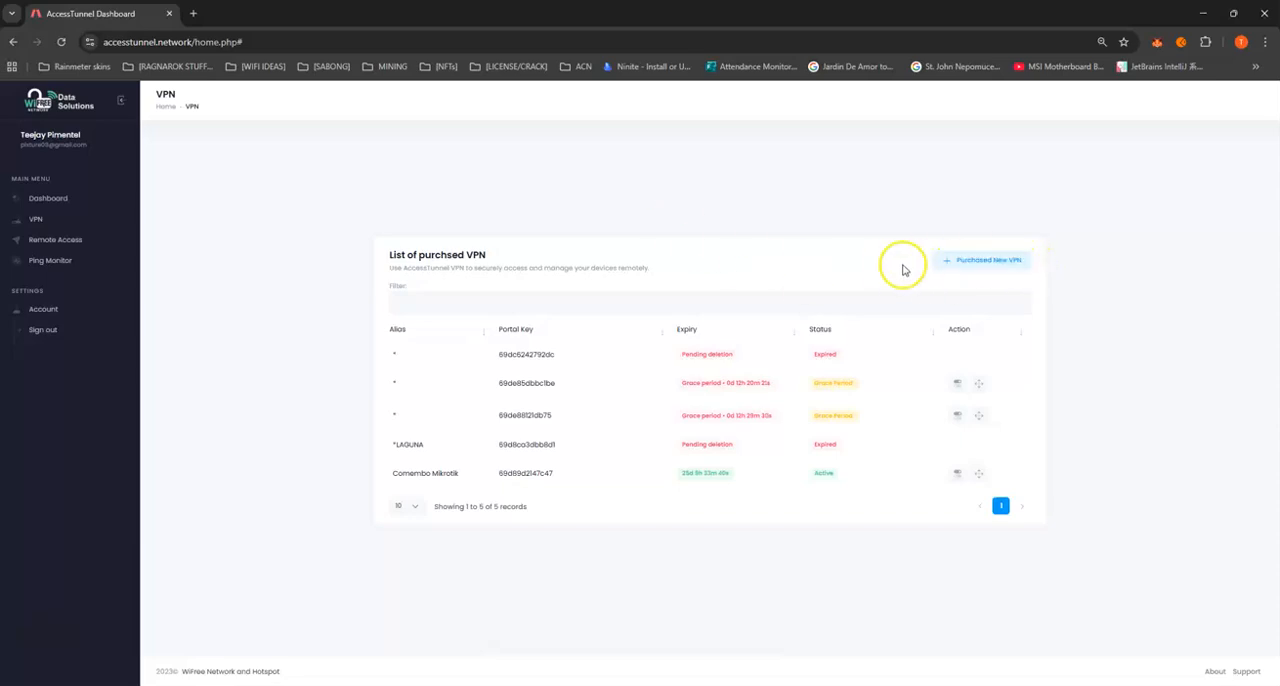
click(981, 264)
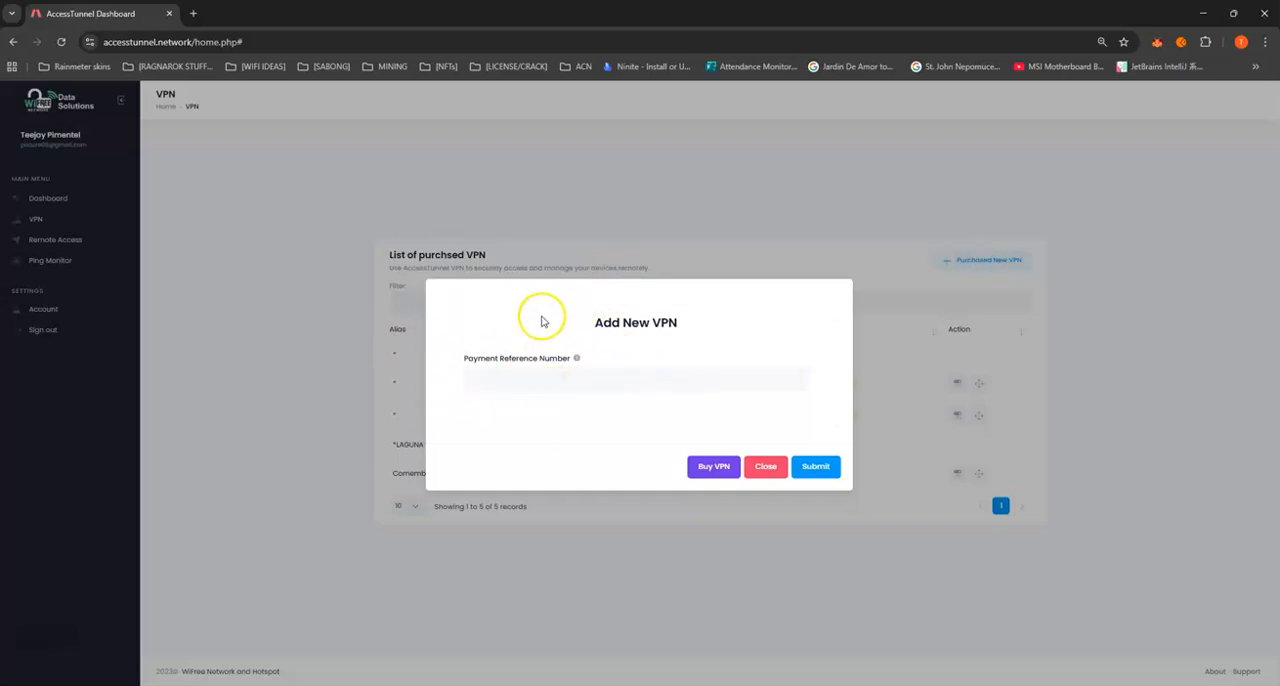
click(710, 467)
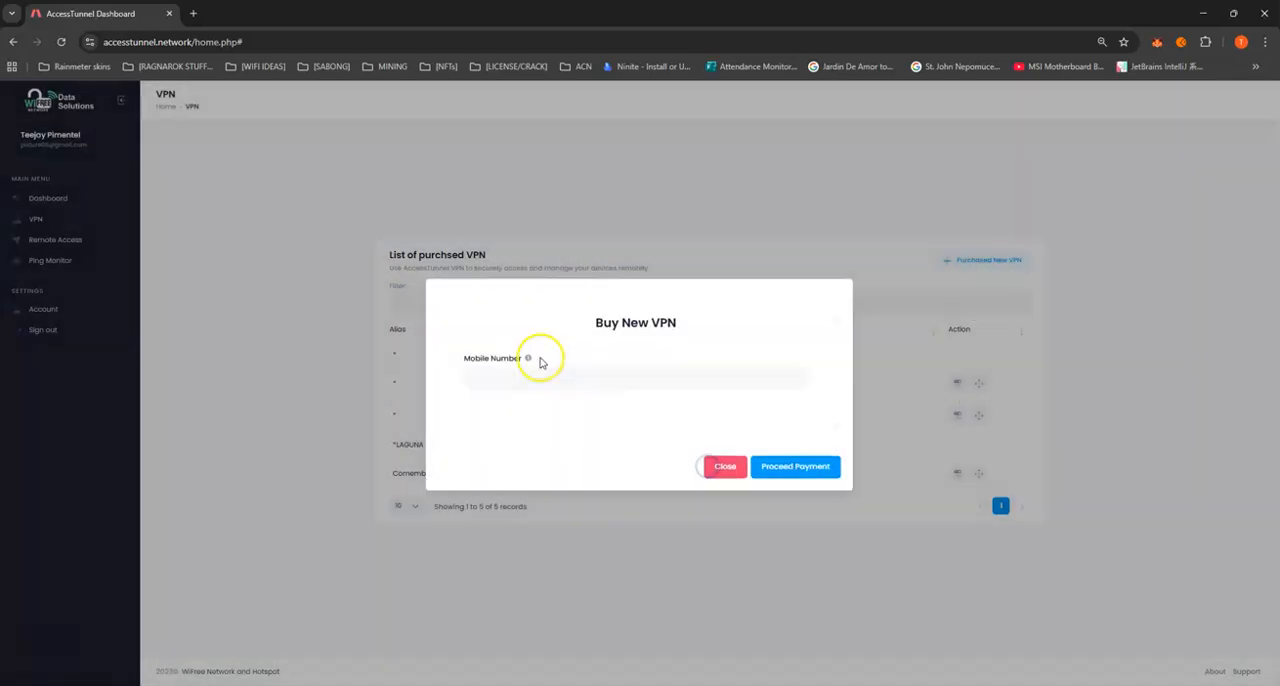
click(553, 380)
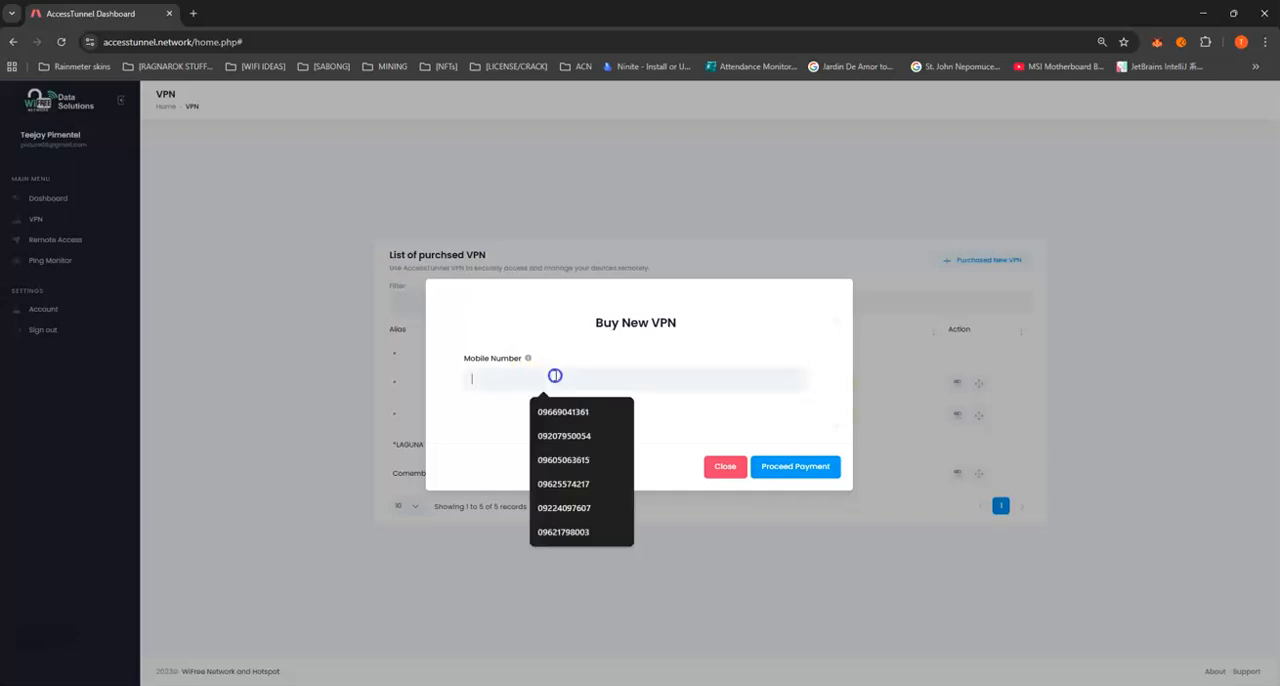
click(560, 415)
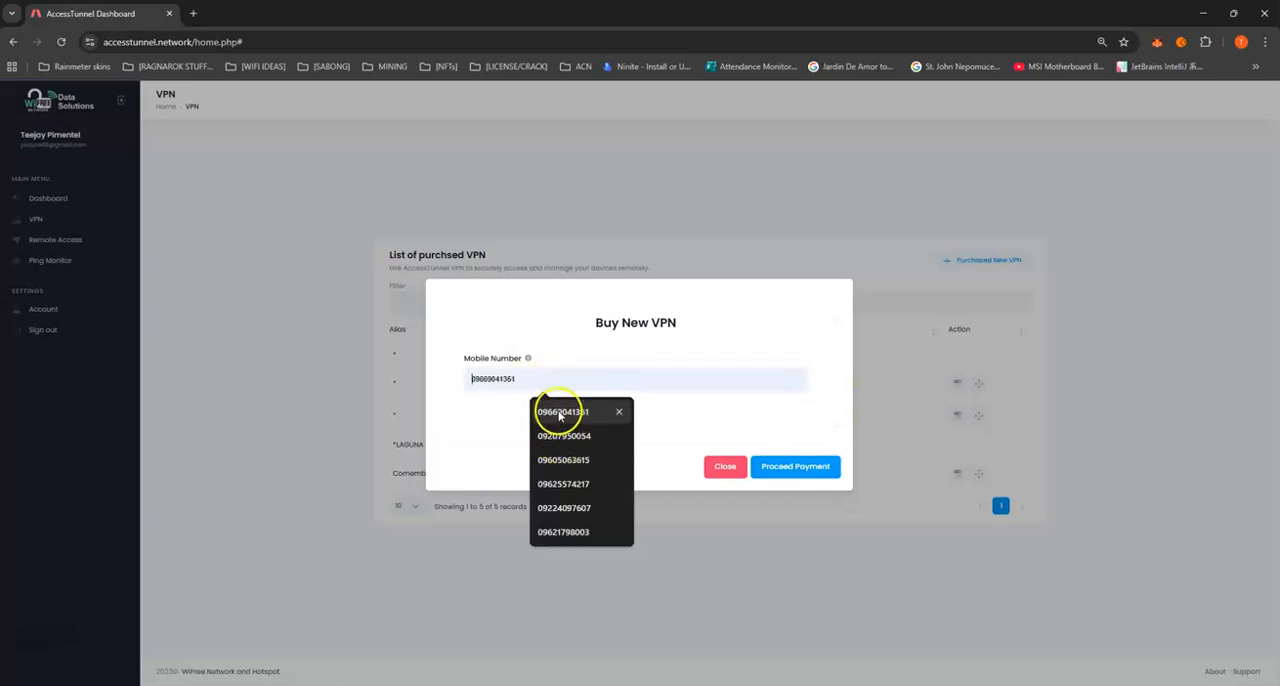
click(795, 468)
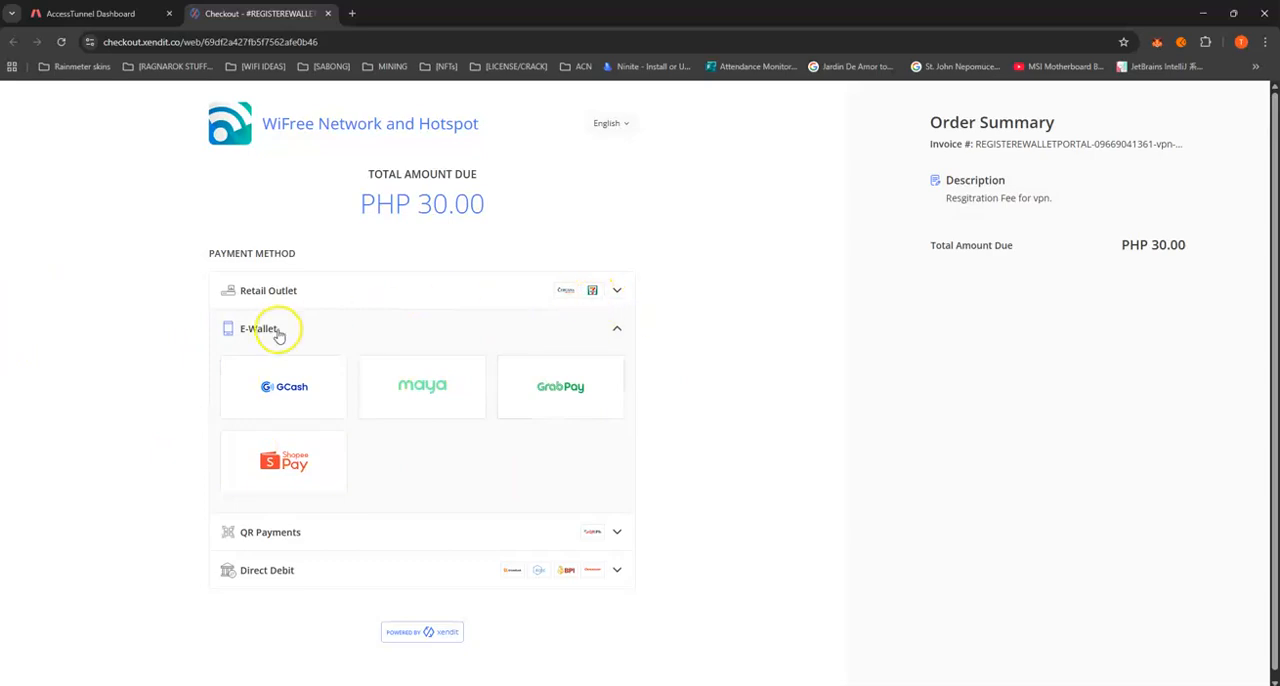
Step: Choose ShopeePay as the e-wallet for the PHP 30.00 VPN fee and reload the checkout page
click(260, 468)
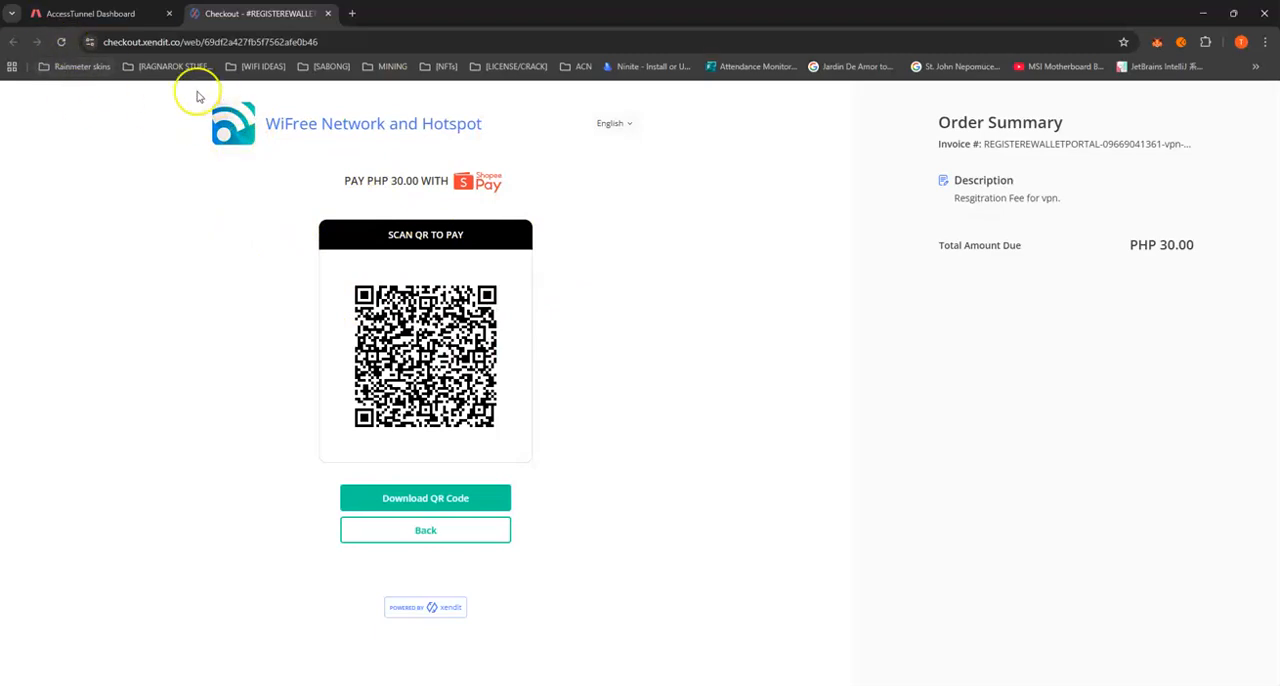
click(59, 43)
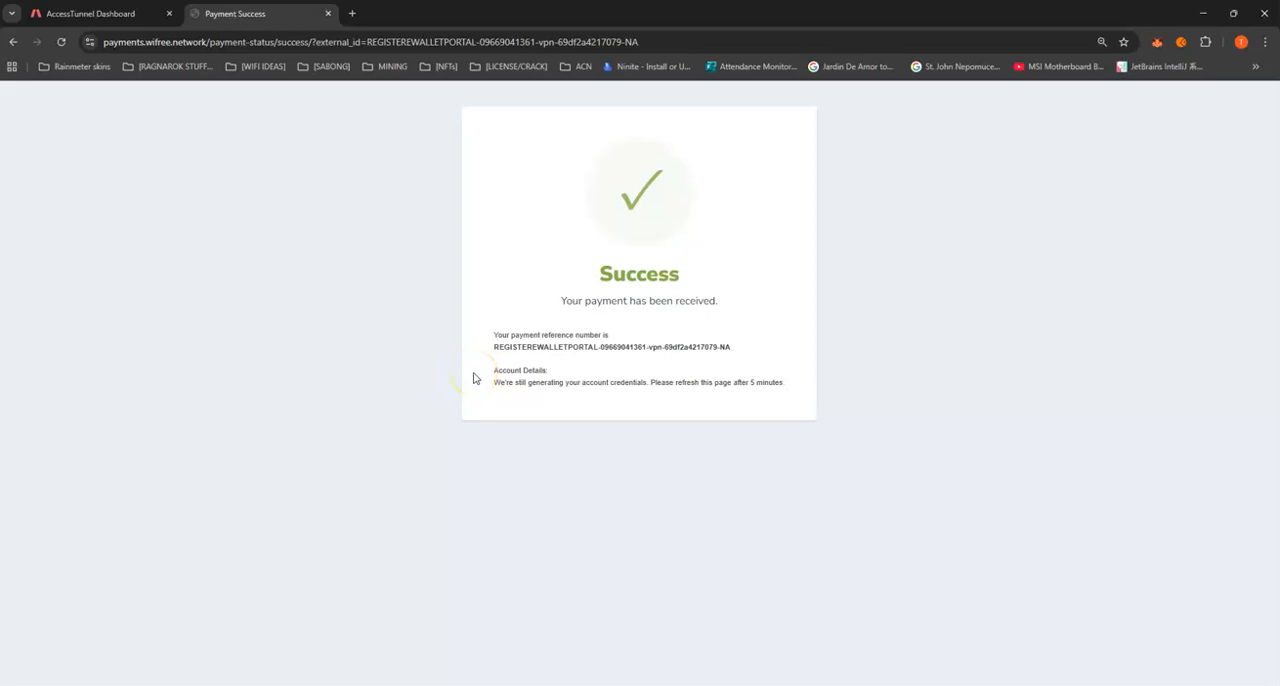
Step: Highlight the notice about the account credentials and refresh the payment page to load the VPN account details
drag(494, 380, 751, 380)
click(796, 380)
triple_click(787, 381)
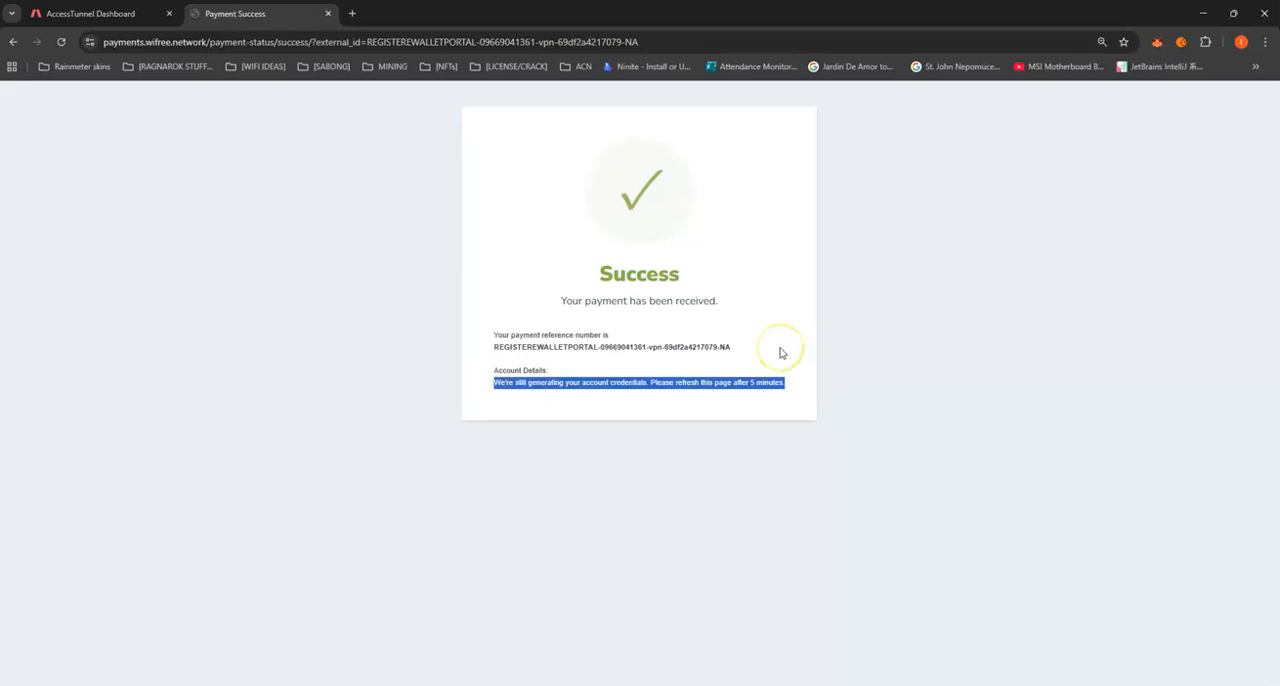
click(437, 254)
key(F5)
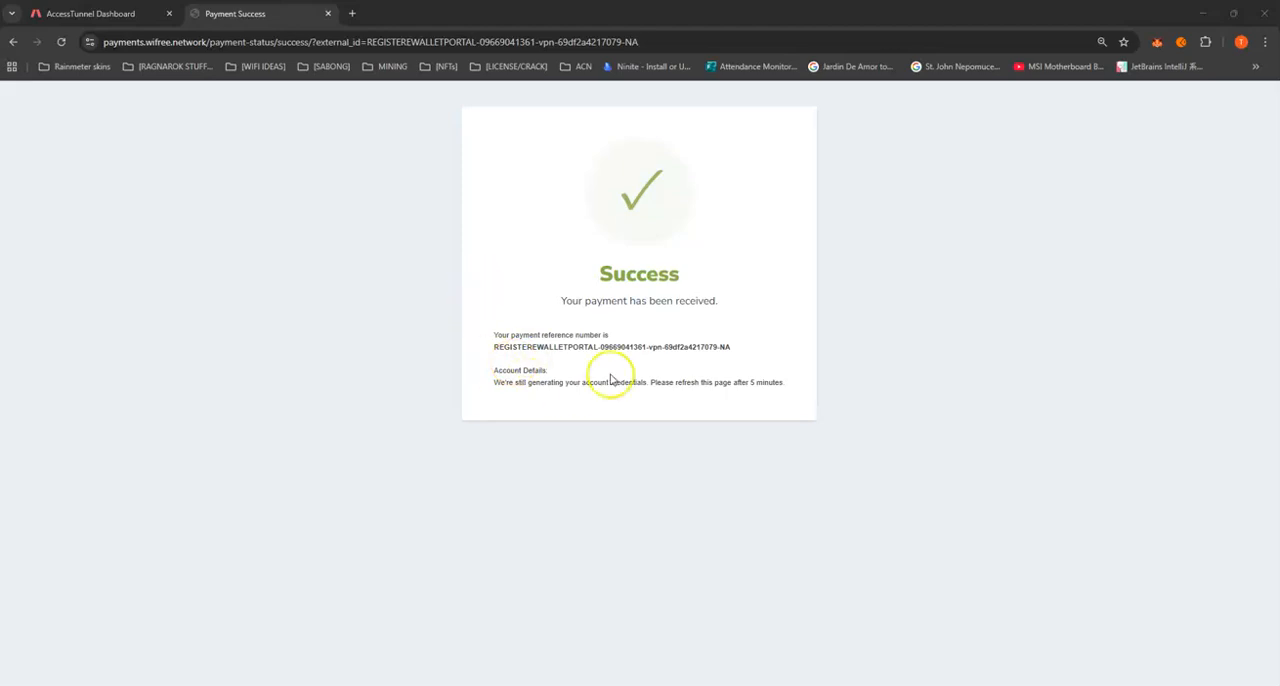
click(399, 298)
click(296, 254)
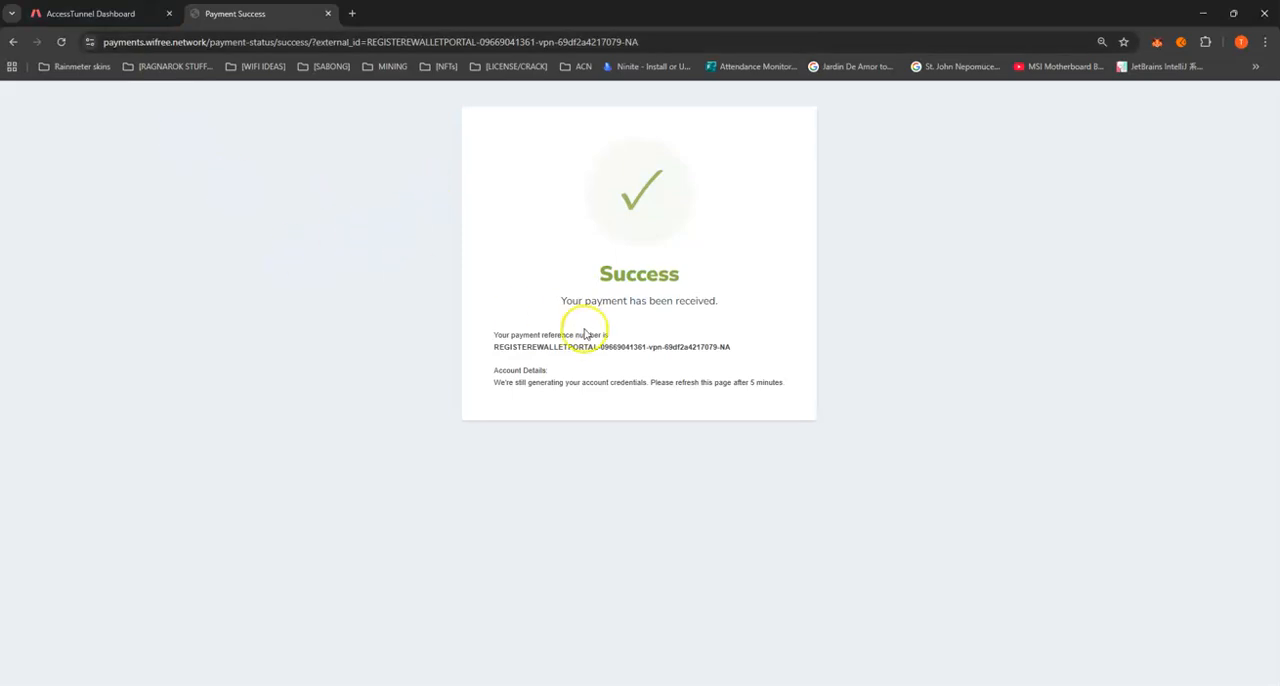
click(380, 307)
key(F5)
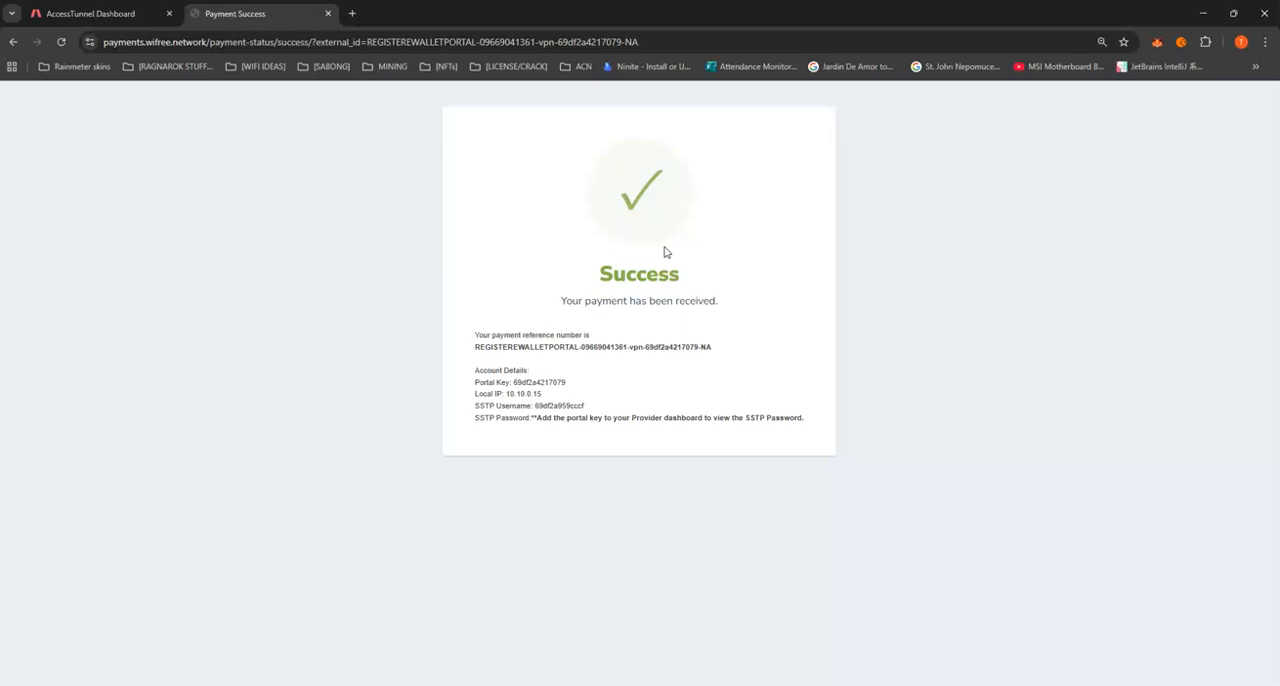
Step: Copy the payment reference number and close the Buy New VPN dialog on the AccessTunnel dashboard
drag(472, 341, 716, 347)
key(ctrl+c)
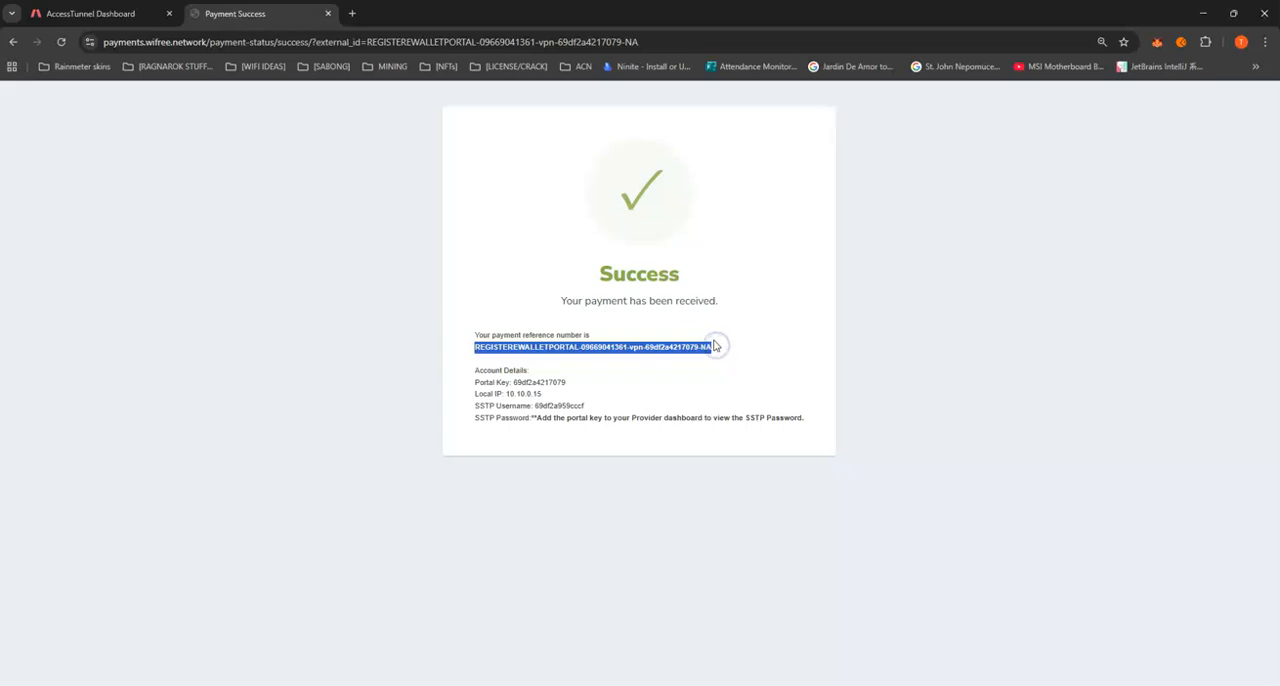
click(457, 294)
click(90, 13)
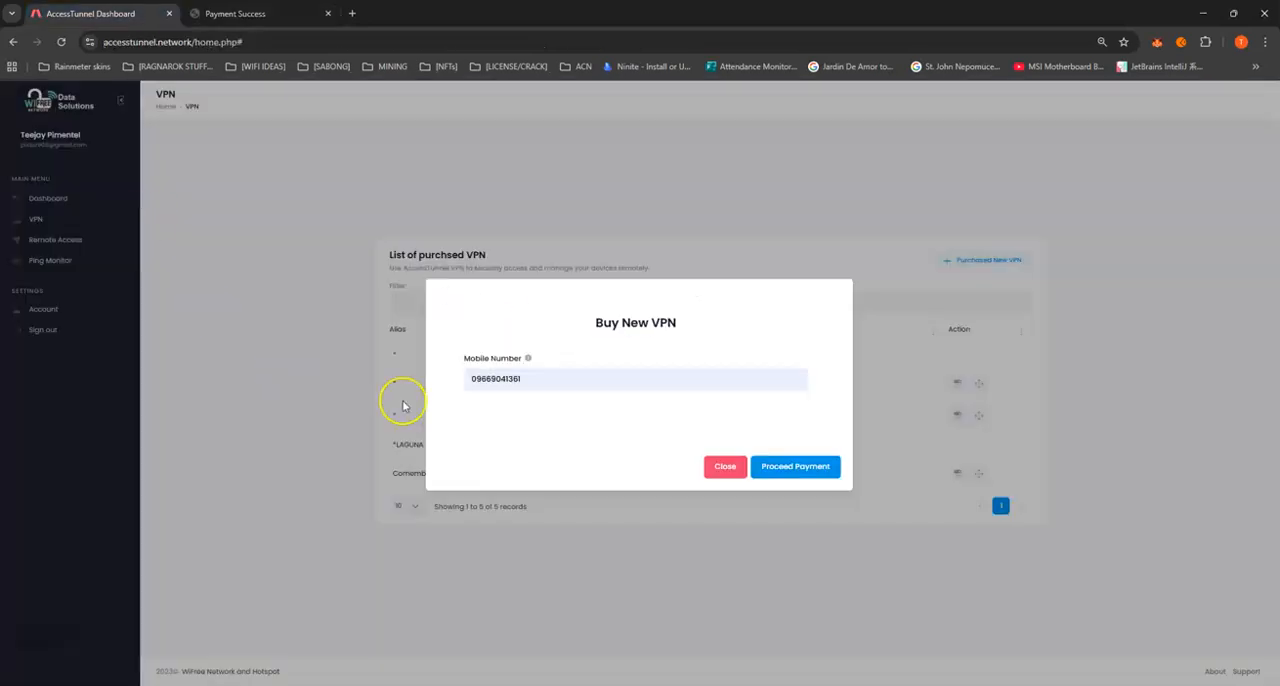
click(718, 467)
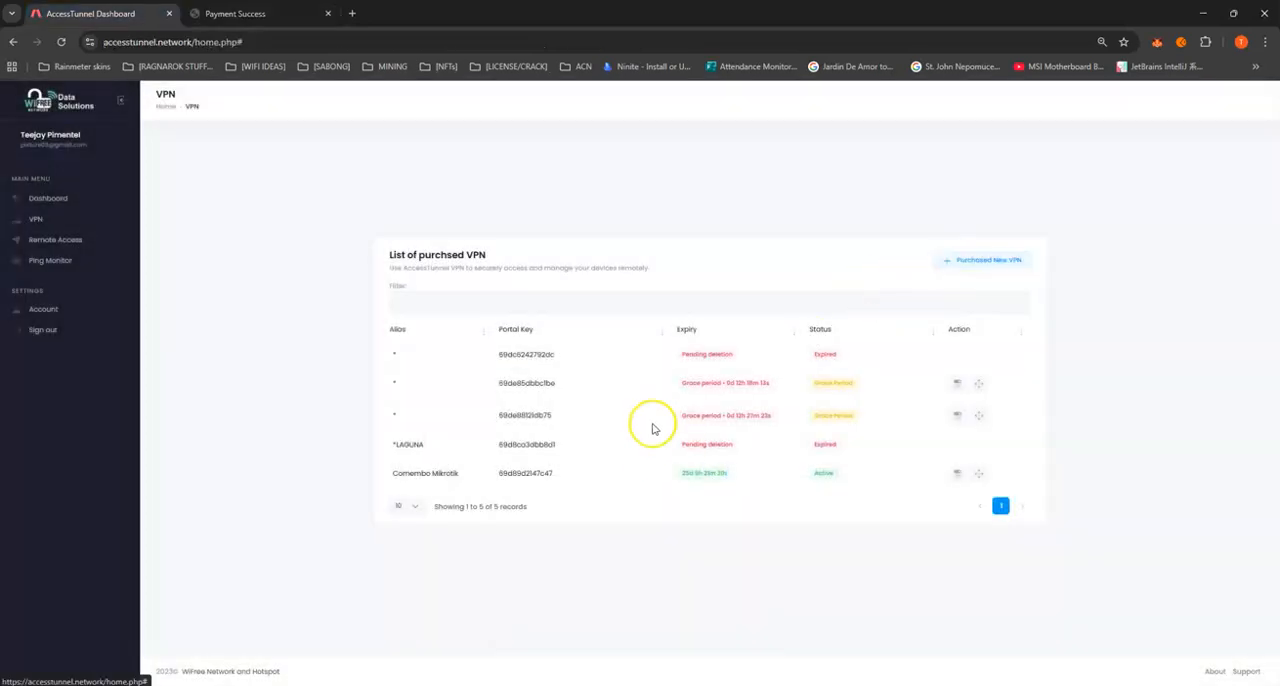
Step: Add the purchased VPN to the account by pasting and submitting its payment reference number
click(963, 262)
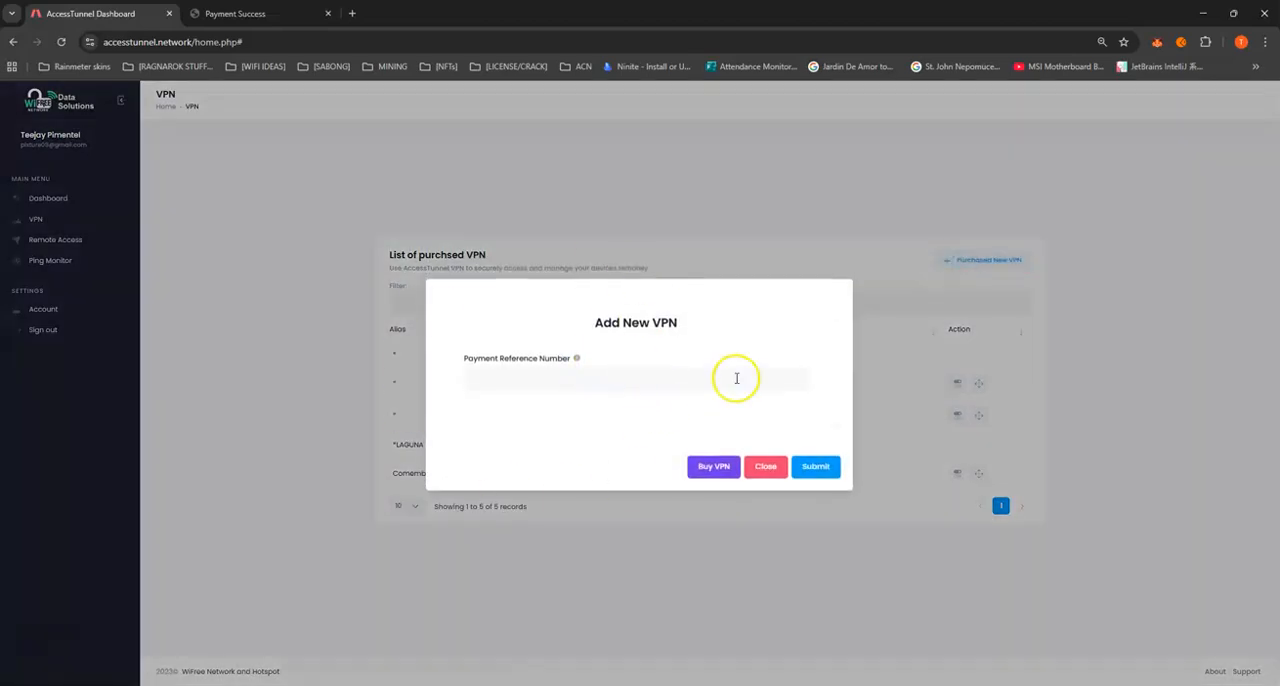
click(514, 380)
key(ctrl+v)
click(820, 465)
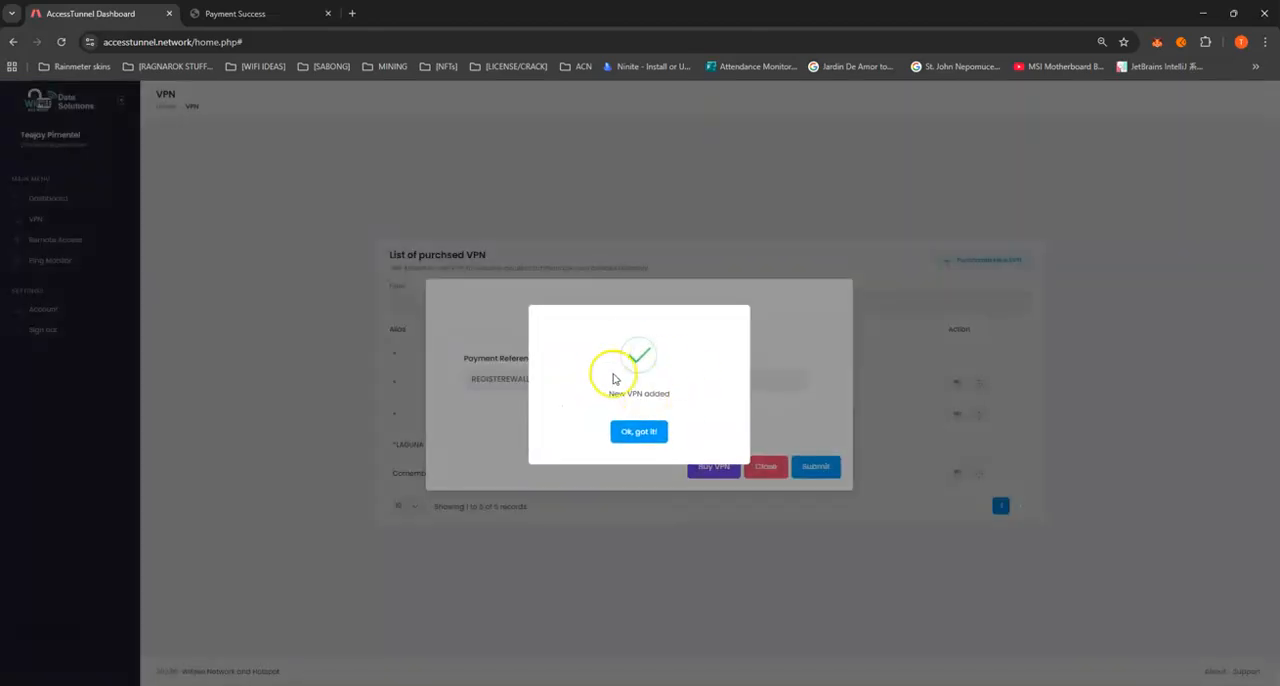
click(636, 431)
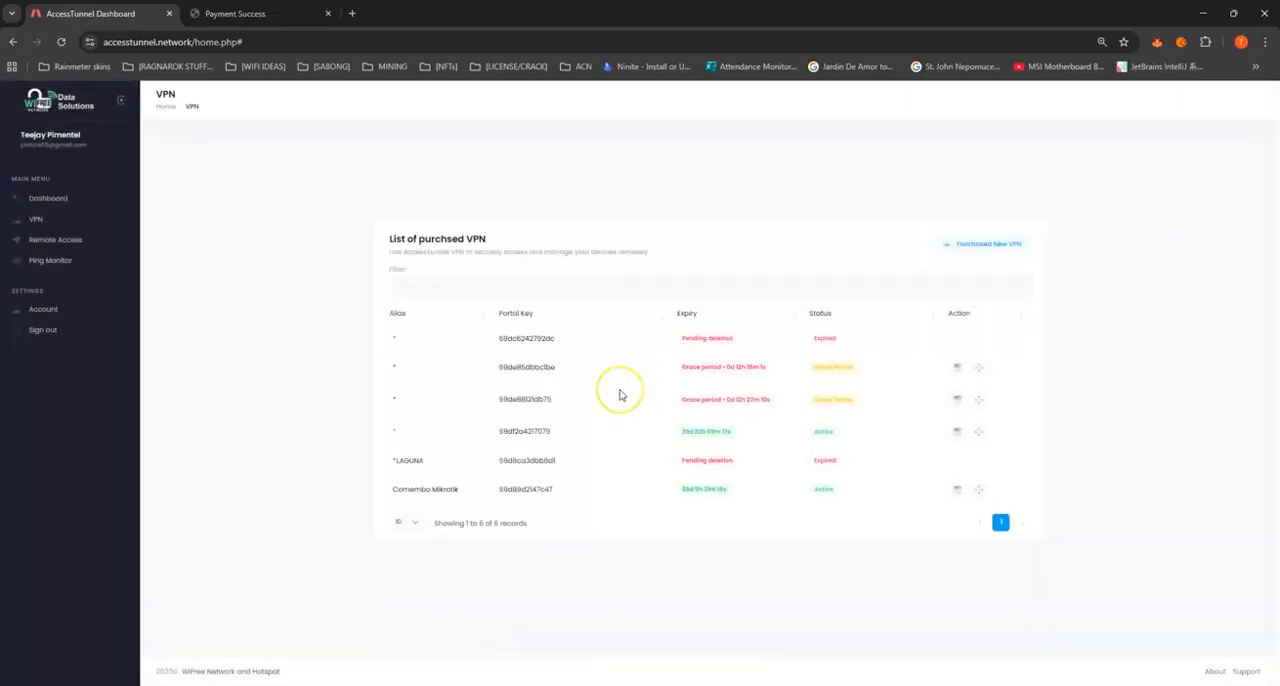
Step: Filter the list of purchased VPNs by the portal key copied from the payment page
click(235, 13)
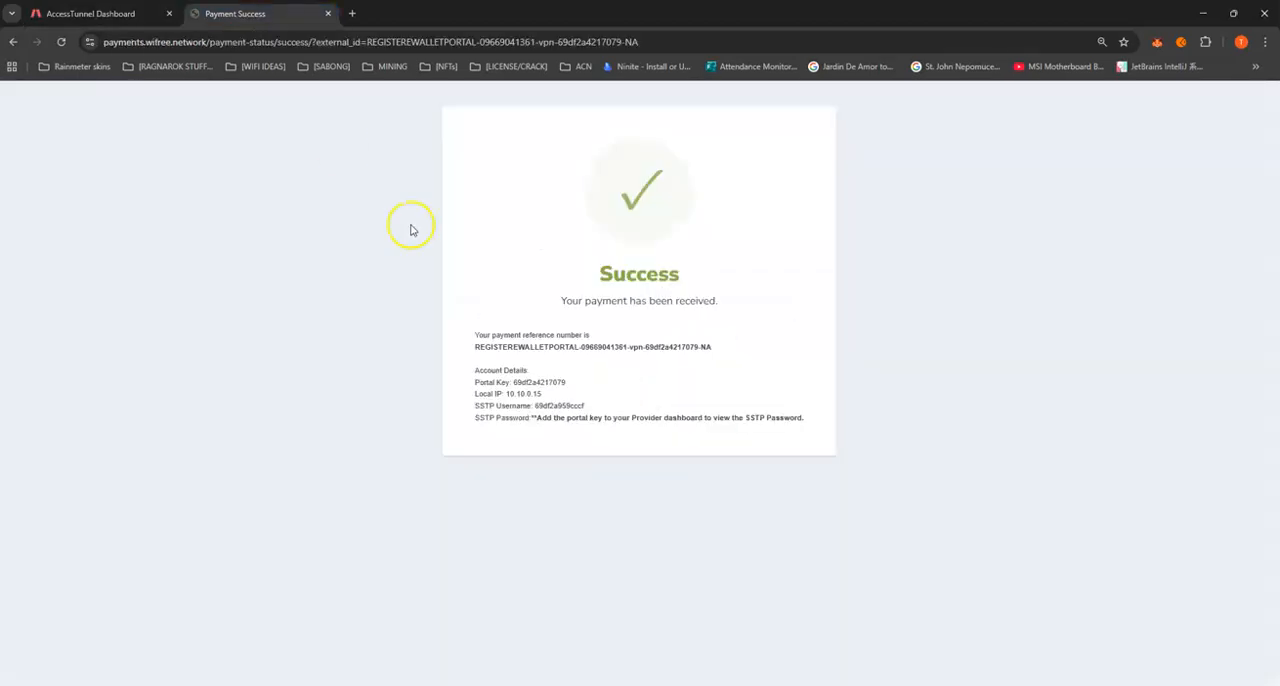
key(ctrl+shift+Tab)
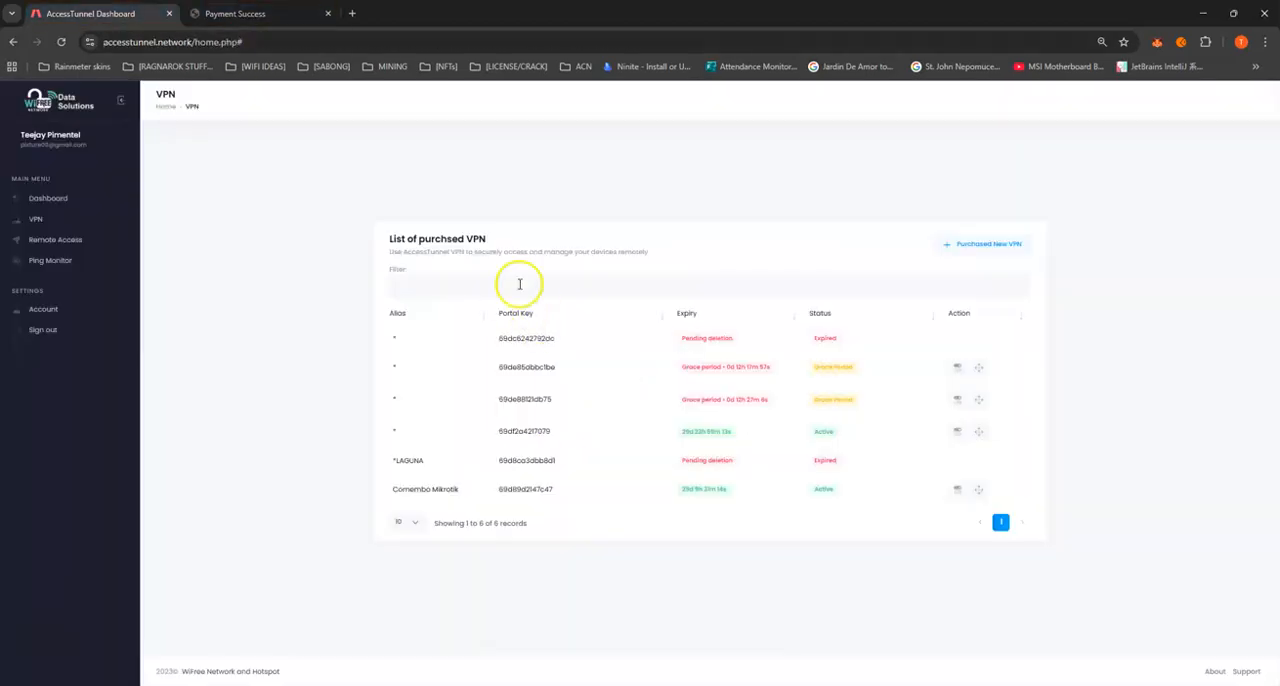
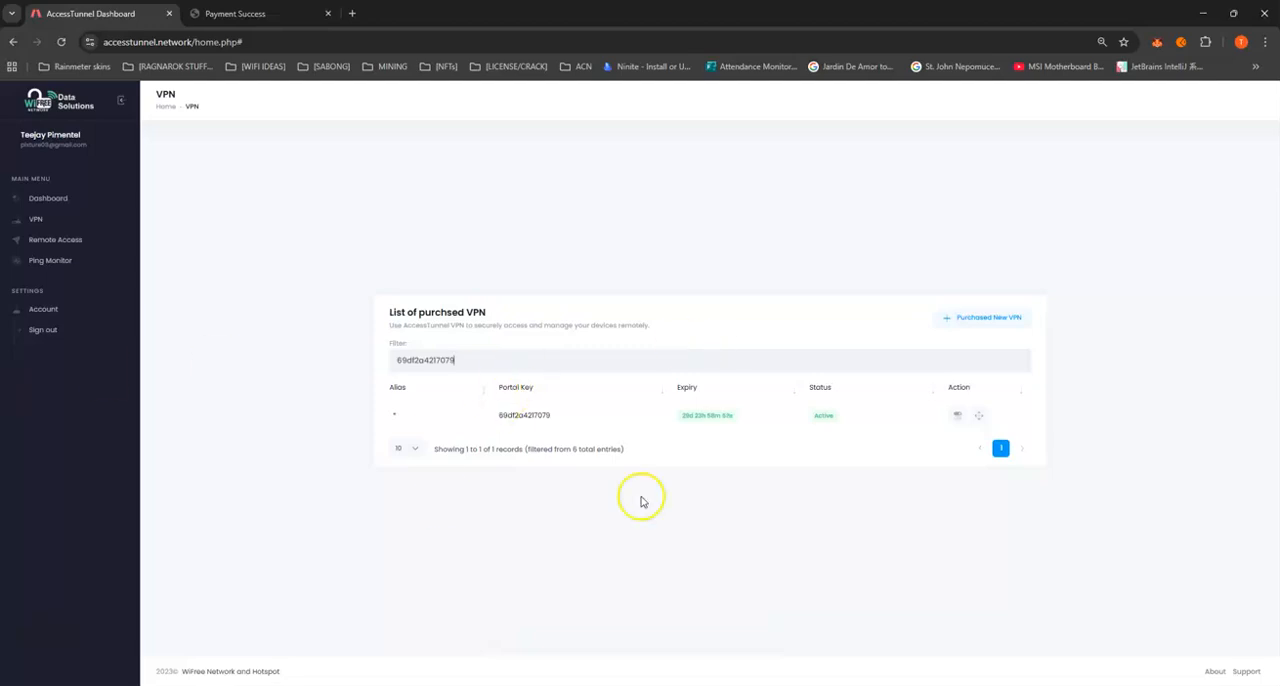
Step: Open the new VPN's configuration and examine its SSTP credentials, MikroTik IP and public URL
click(957, 418)
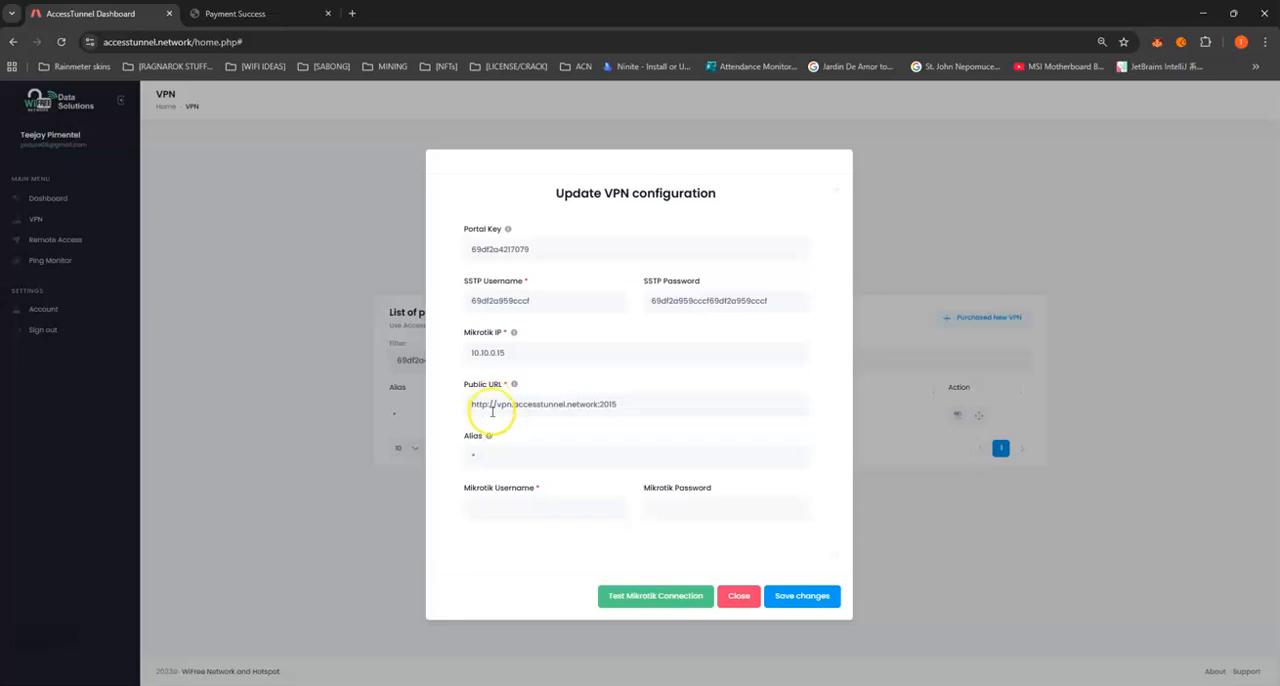
drag(636, 409, 478, 406)
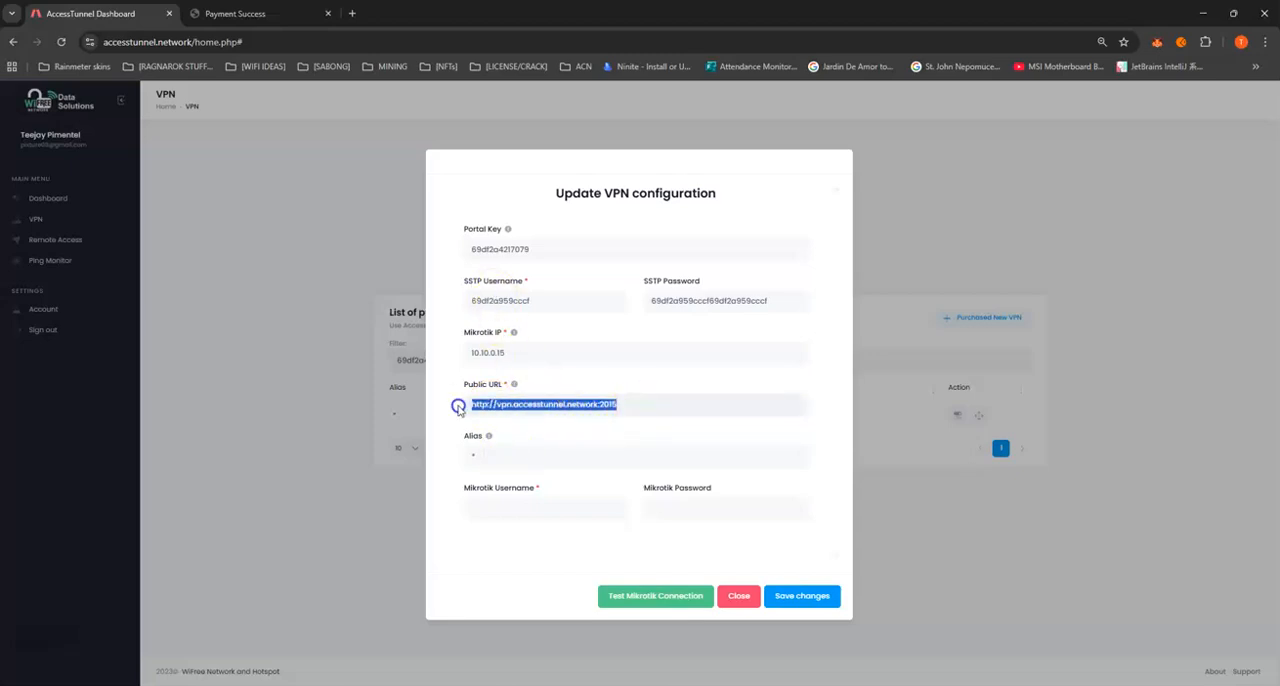
click(590, 408)
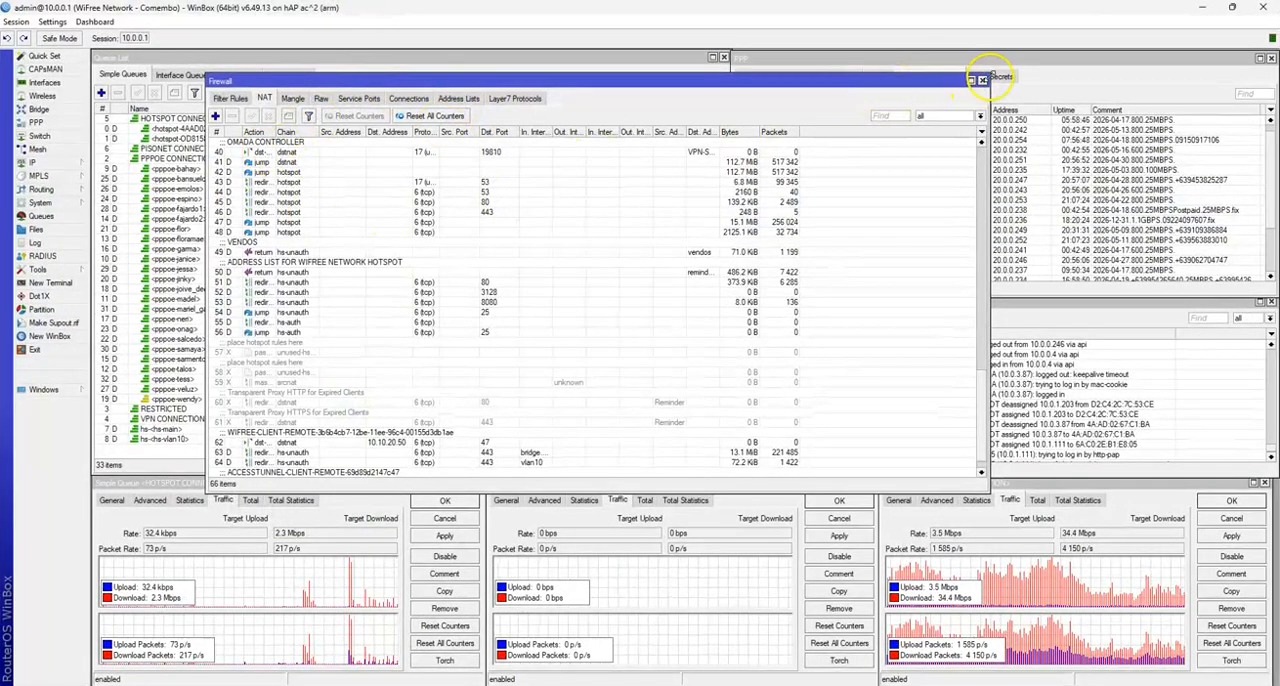
Step: Switch to WinBox, close the Firewall window, and open and reposition the Interface List
click(982, 80)
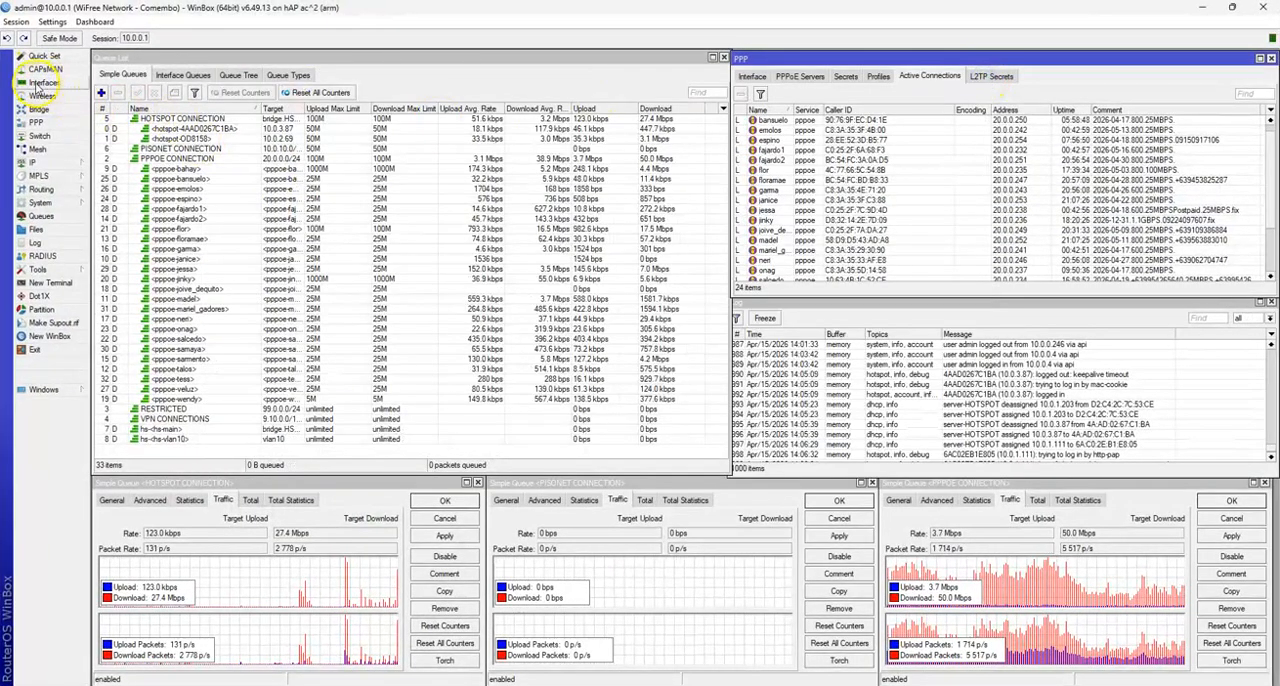
click(42, 82)
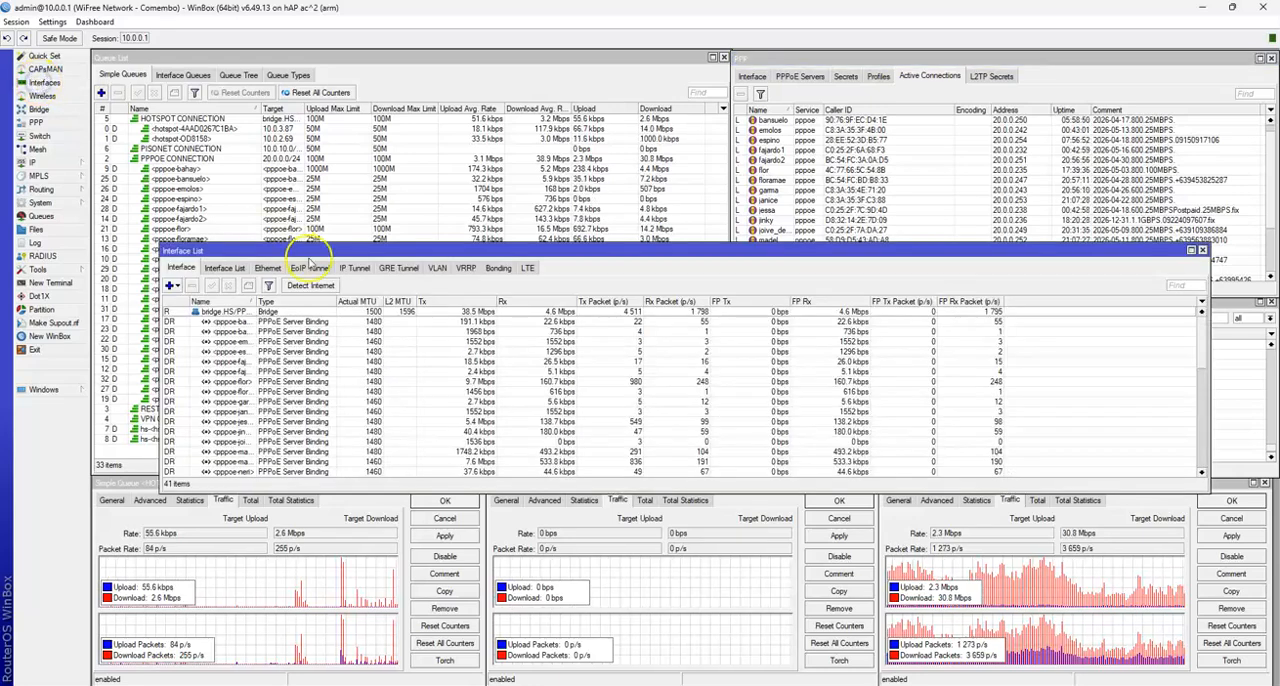
drag(250, 249, 243, 168)
click(166, 203)
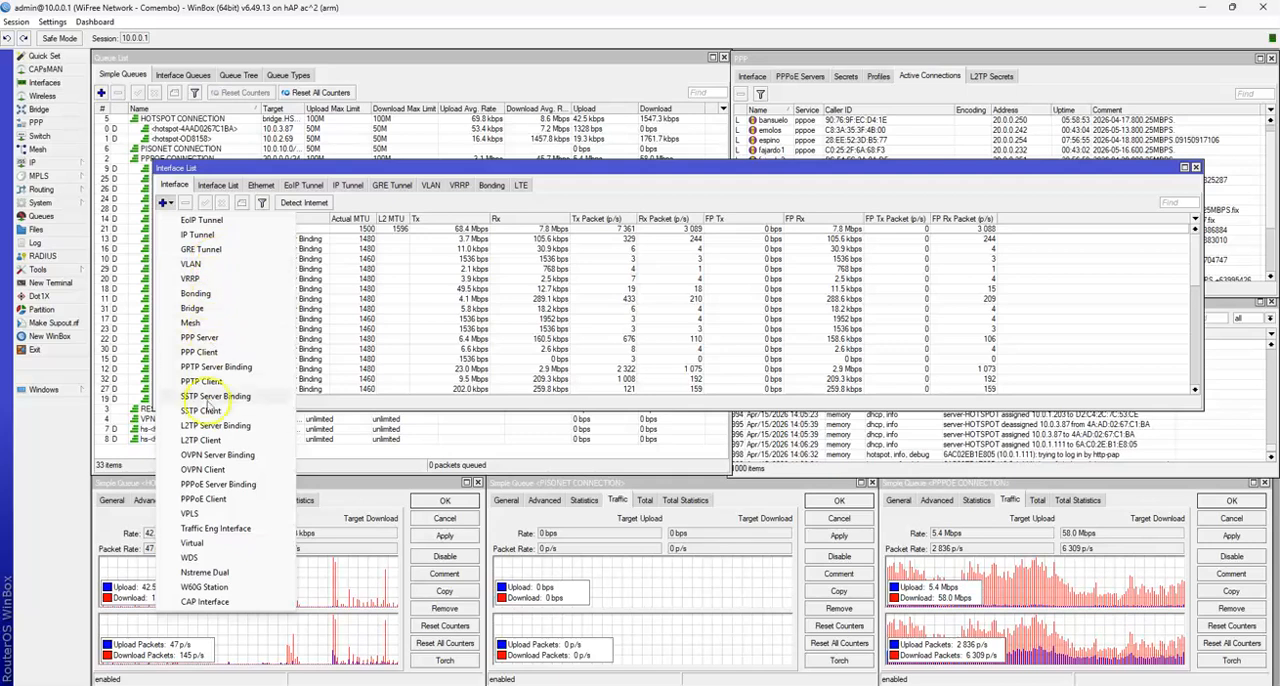
click(201, 381)
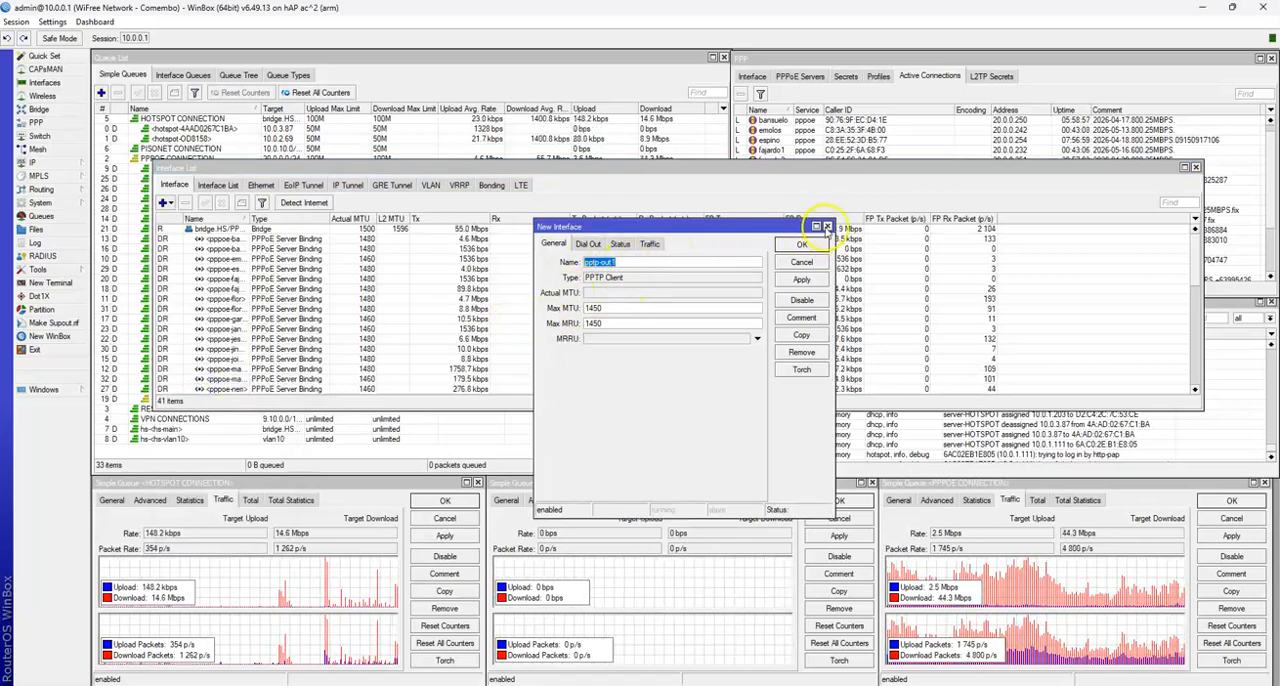
click(827, 227)
Step: Create a new SSTP Client interface and set its dial-out server address to vpn.accesstunnel.network
click(163, 202)
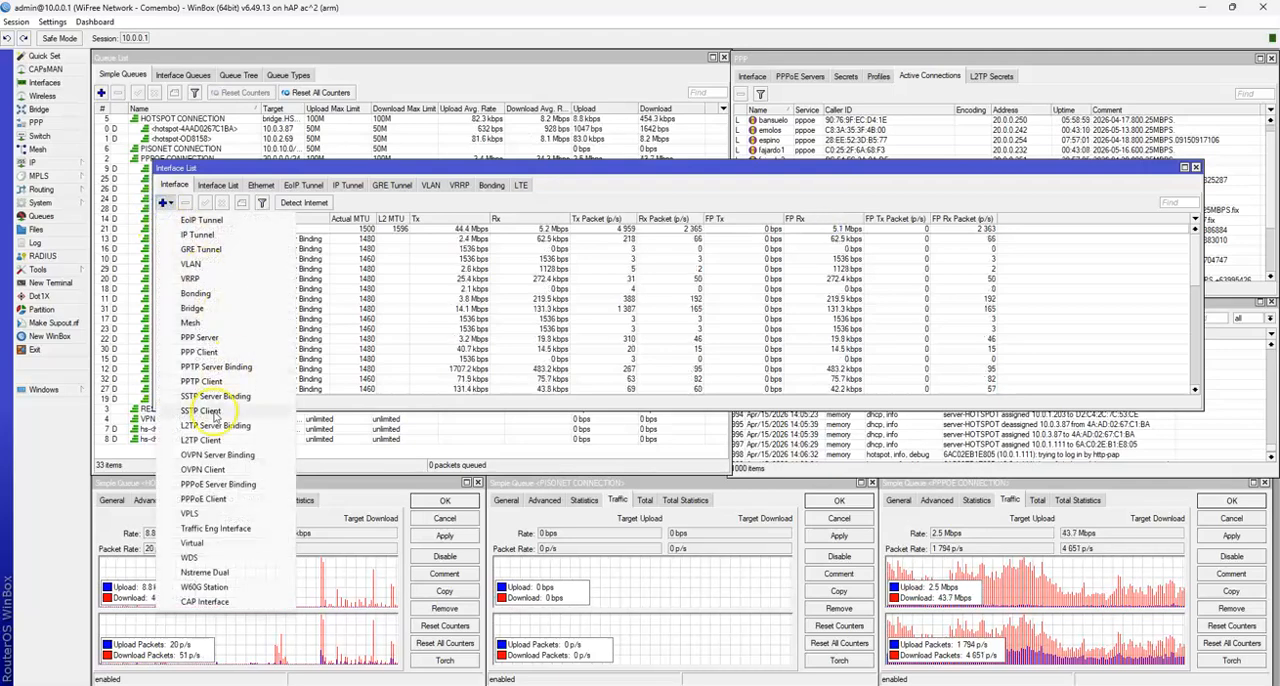
click(201, 411)
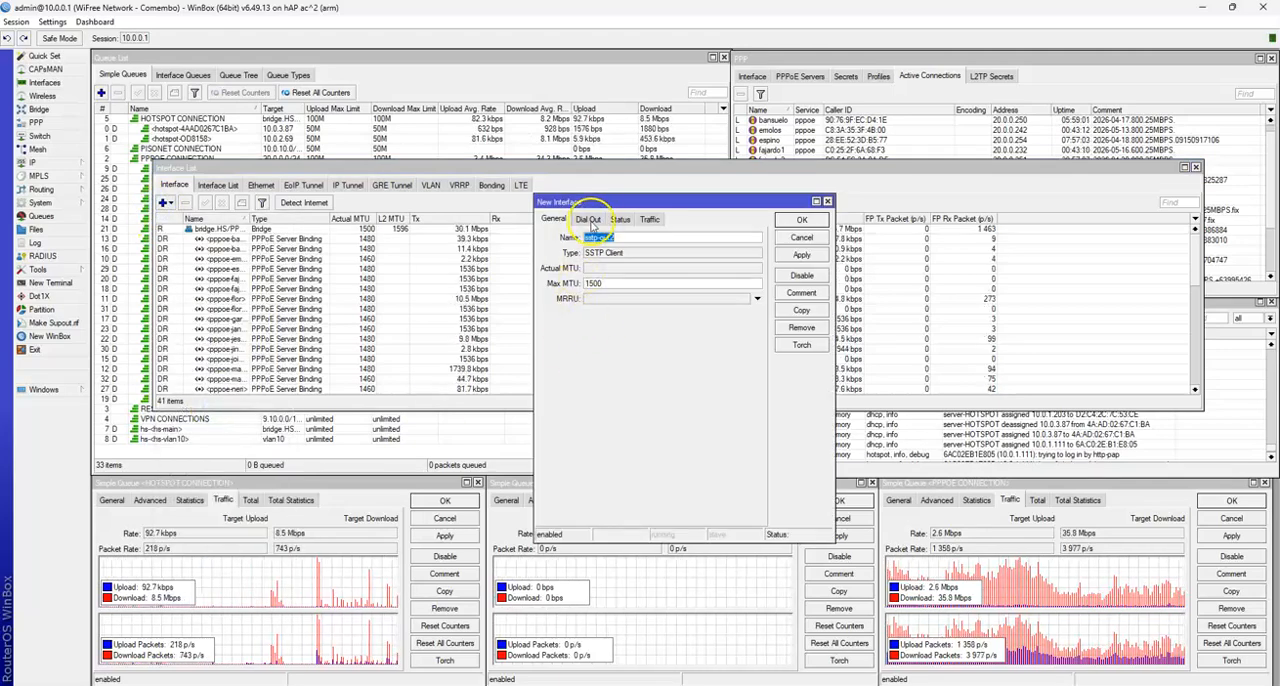
click(589, 220)
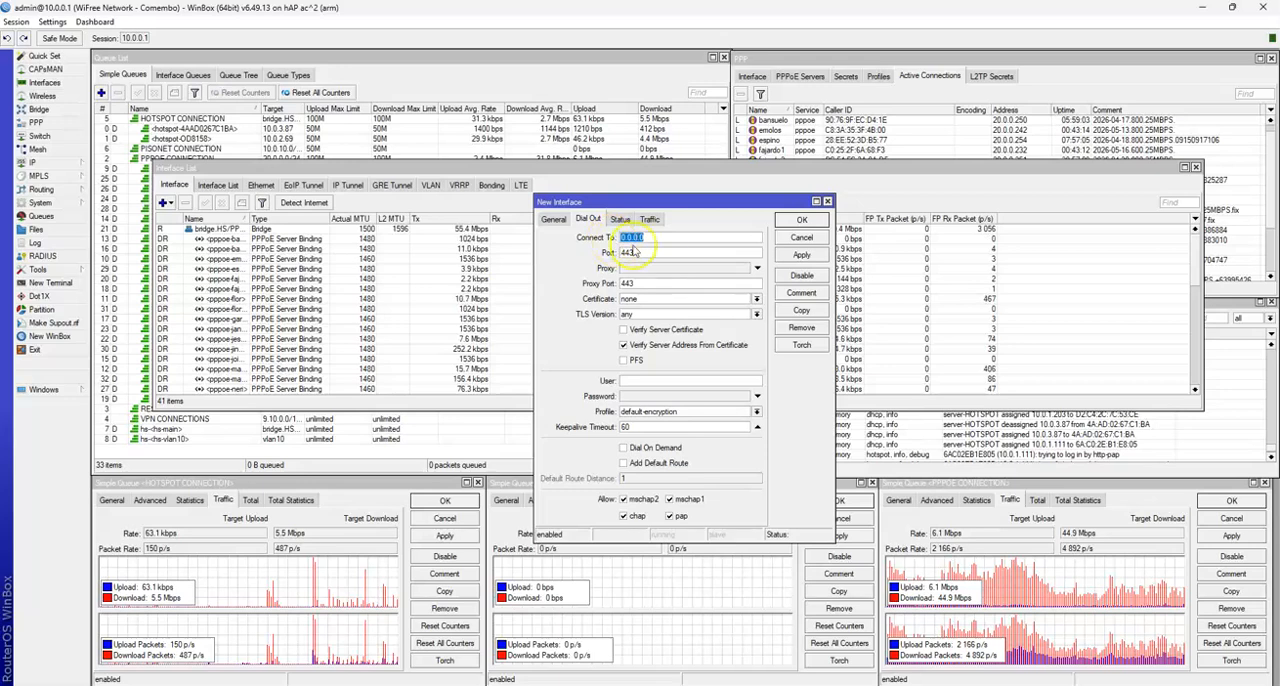
text(vpn.accesstunnel.network)
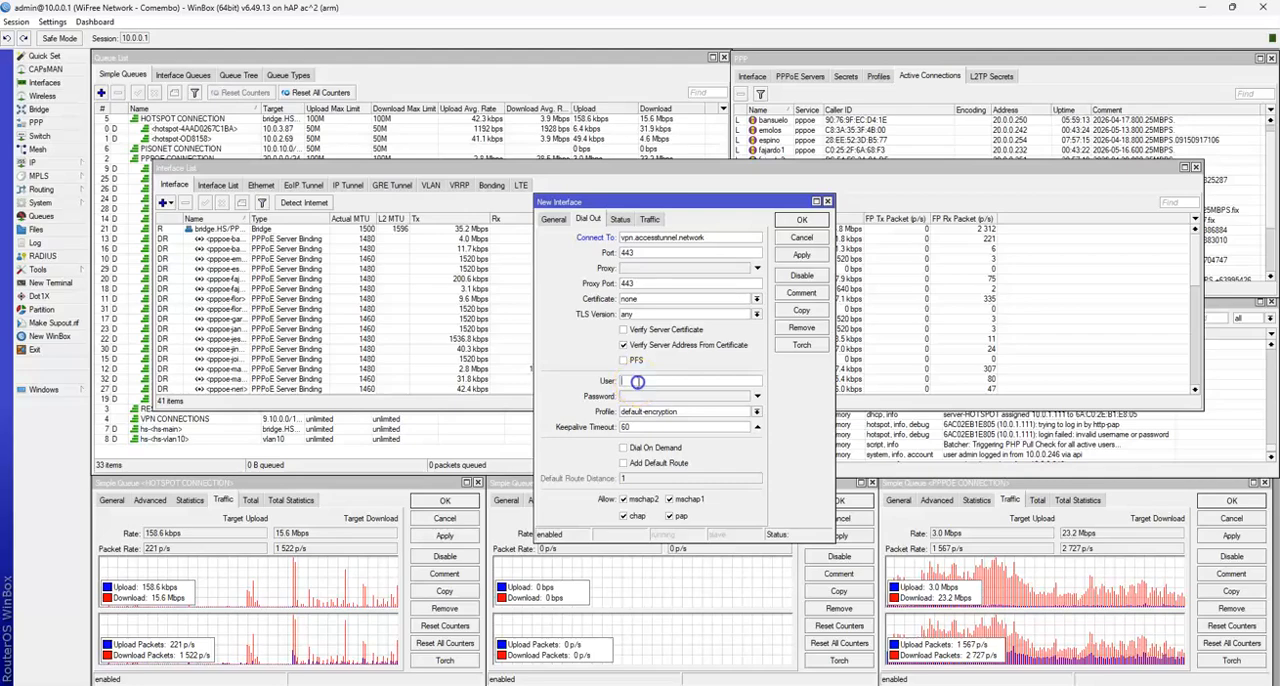
Step: Copy the SSTP username from the AccessTunnel dashboard in the browser into the new WinBox interface's user field
click(497, 685)
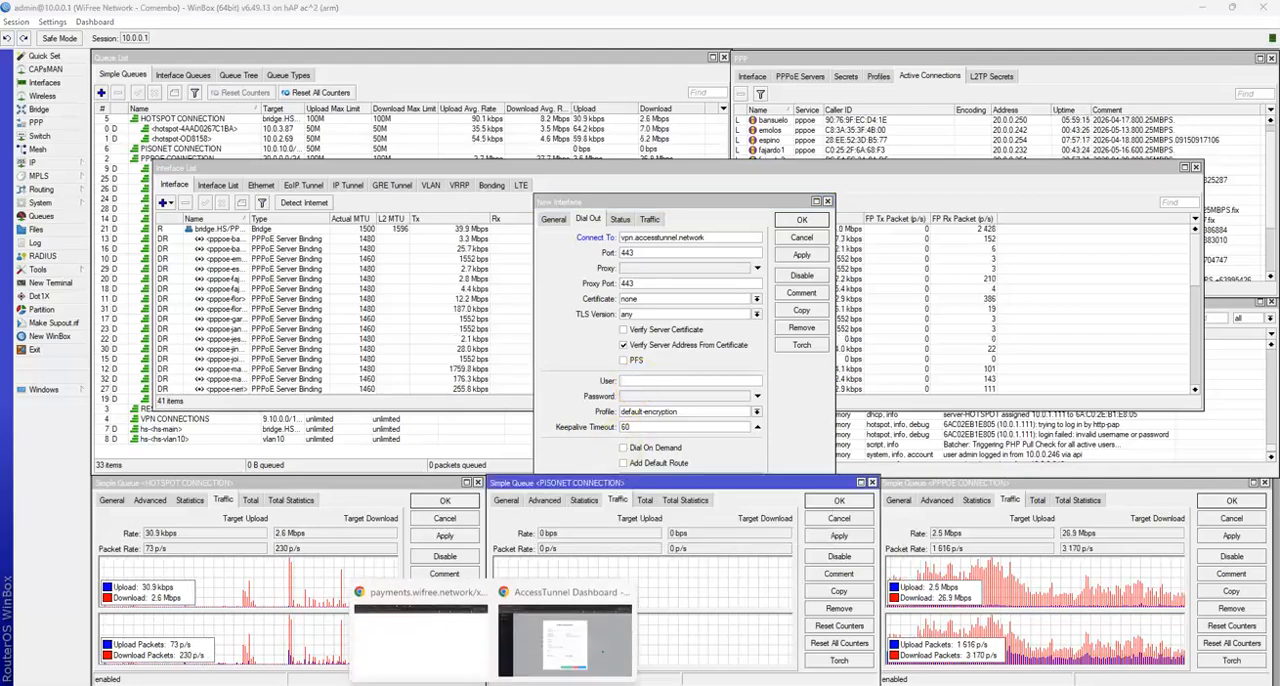
click(566, 660)
double_click(487, 301)
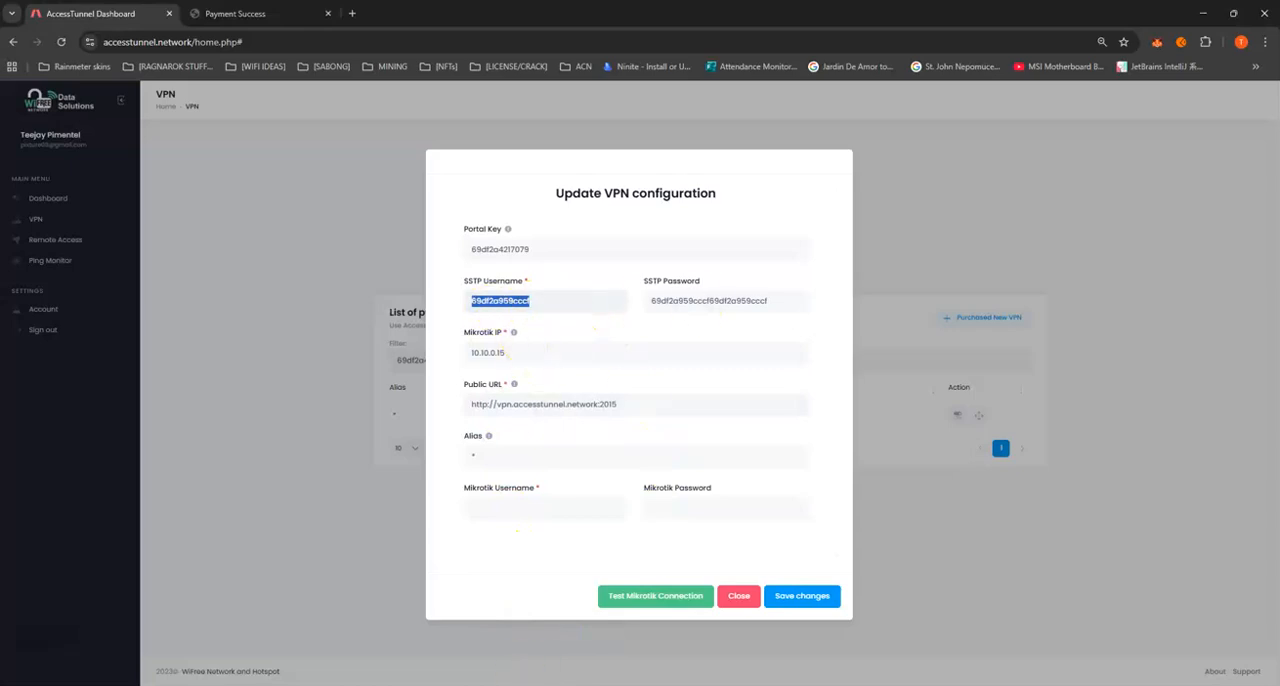
click(492, 684)
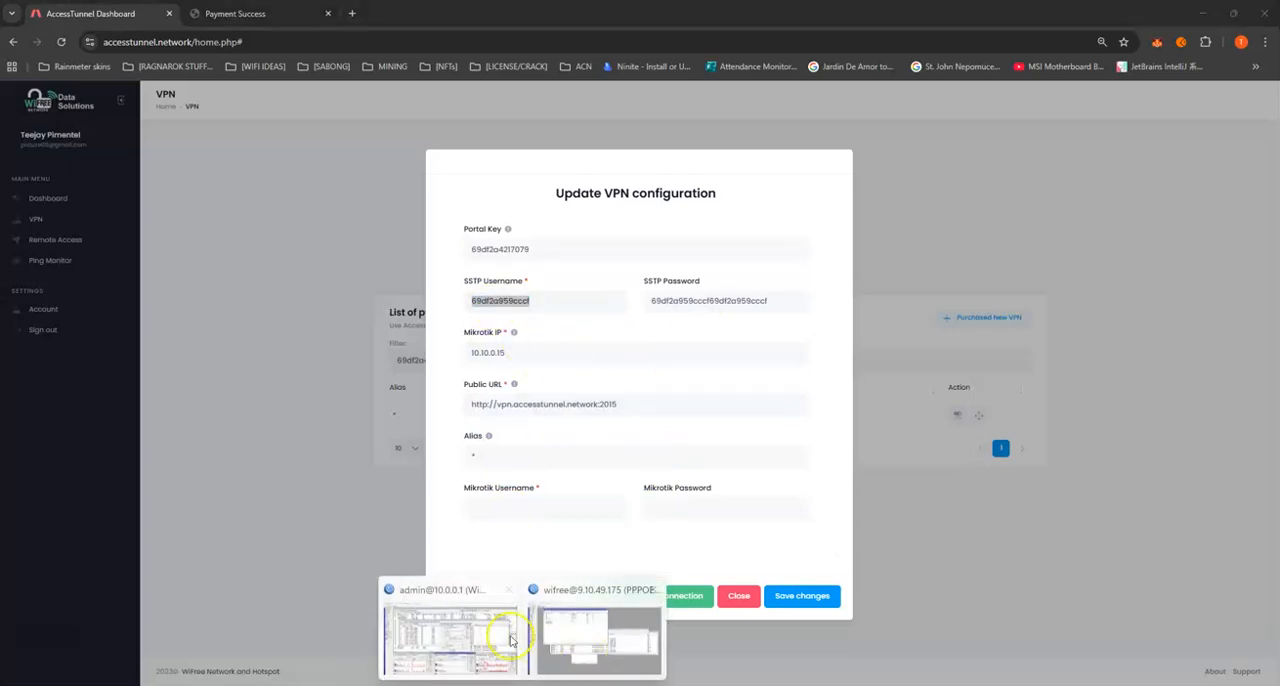
click(450, 640)
click(638, 381)
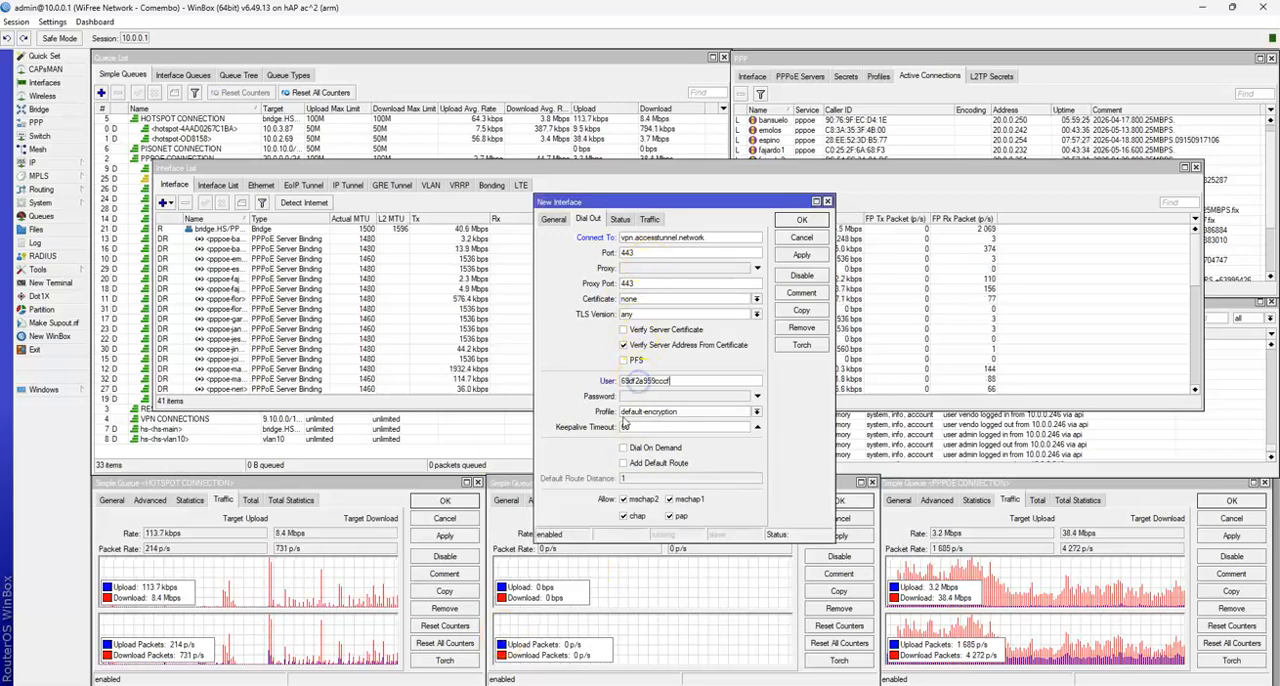
Step: Copy the SSTP password from the AccessTunnel dashboard in the browser into the new WinBox interface's password field
click(492, 684)
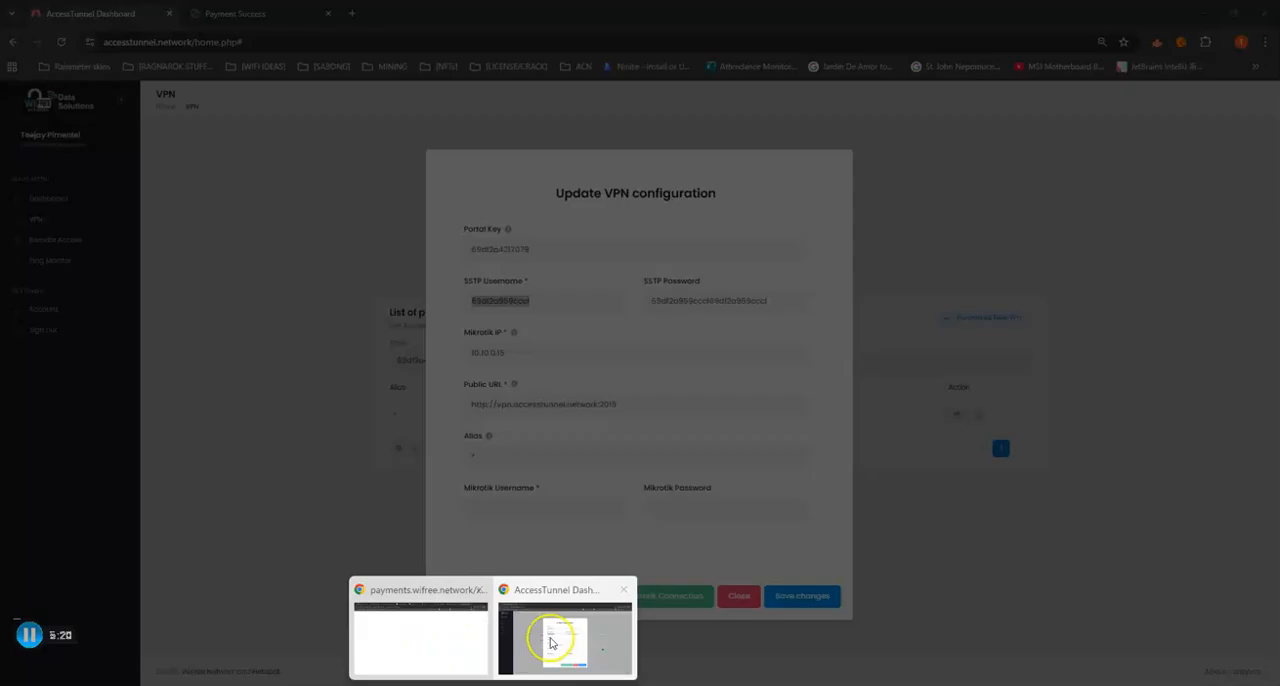
click(550, 643)
double_click(684, 300)
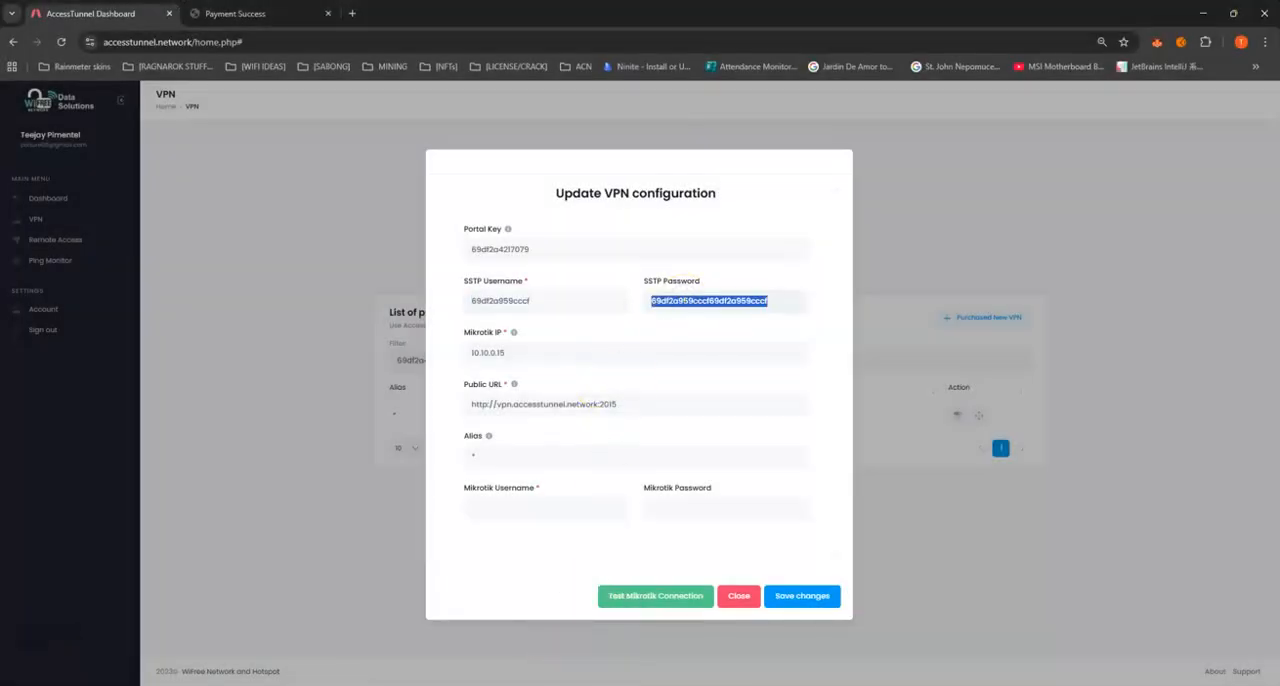
click(450, 612)
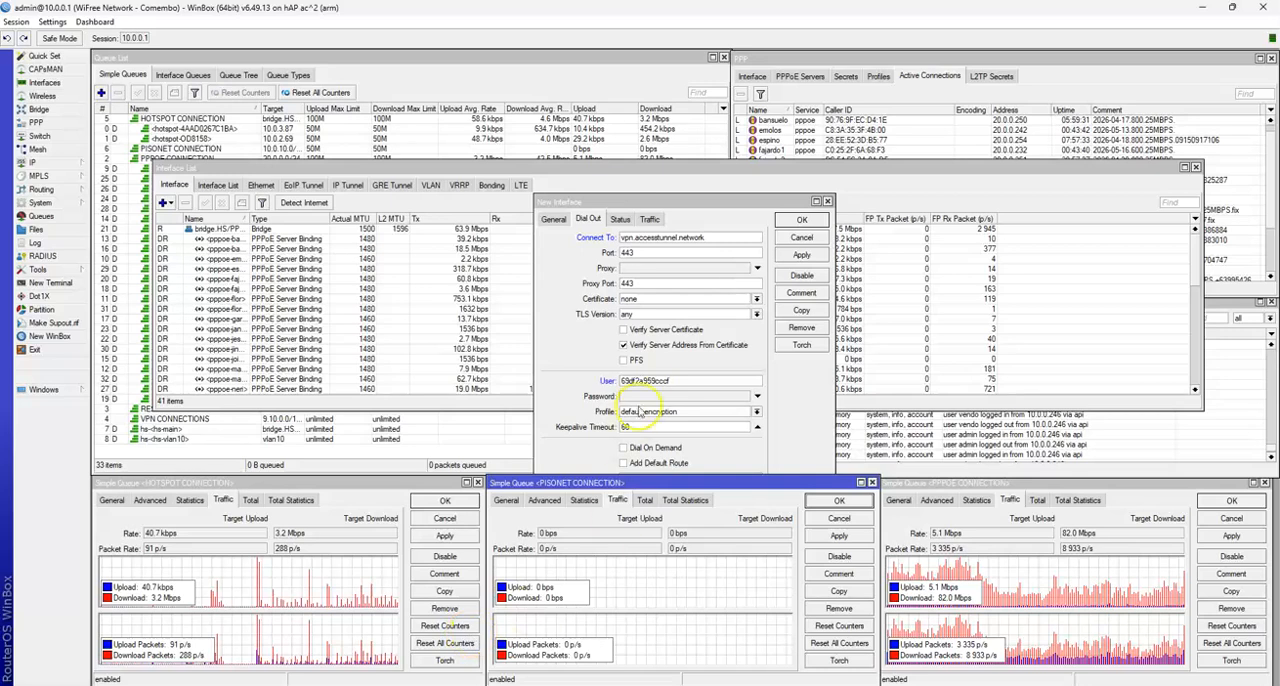
click(645, 396)
key(ctrl+v)
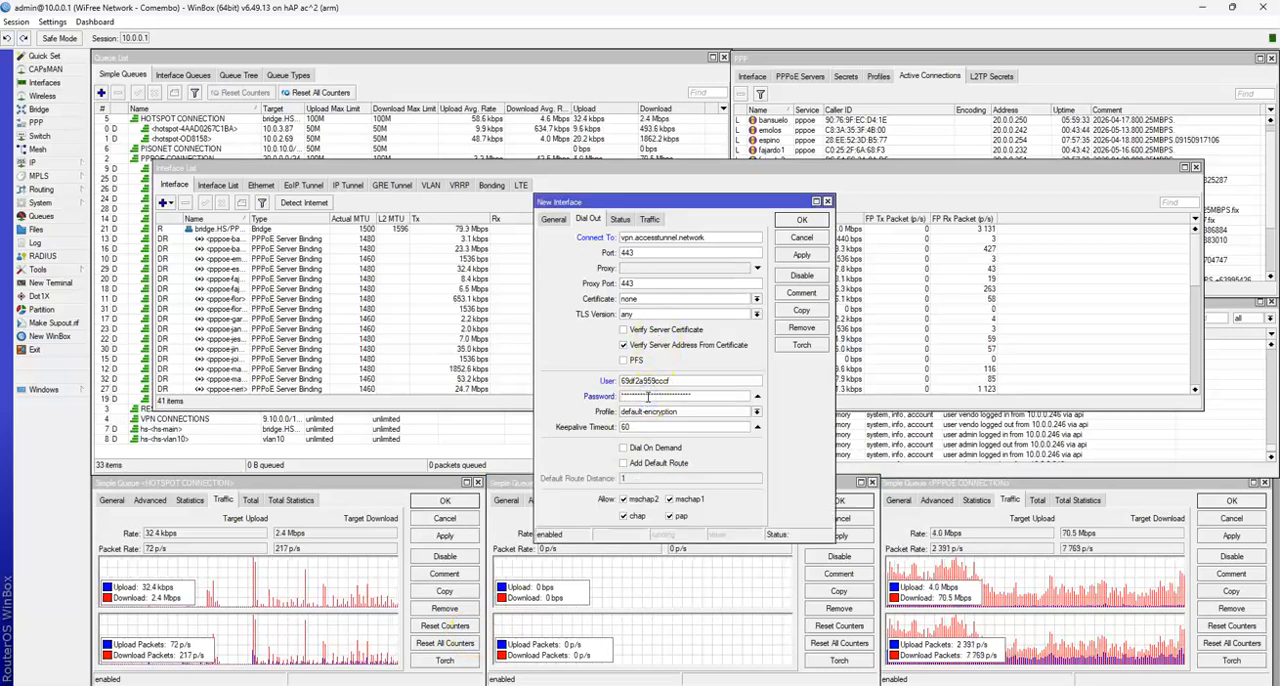
Step: Add the comment "ACCESS TUNNEL VPN" to the new SSTP client interface and apply its settings
click(801, 292)
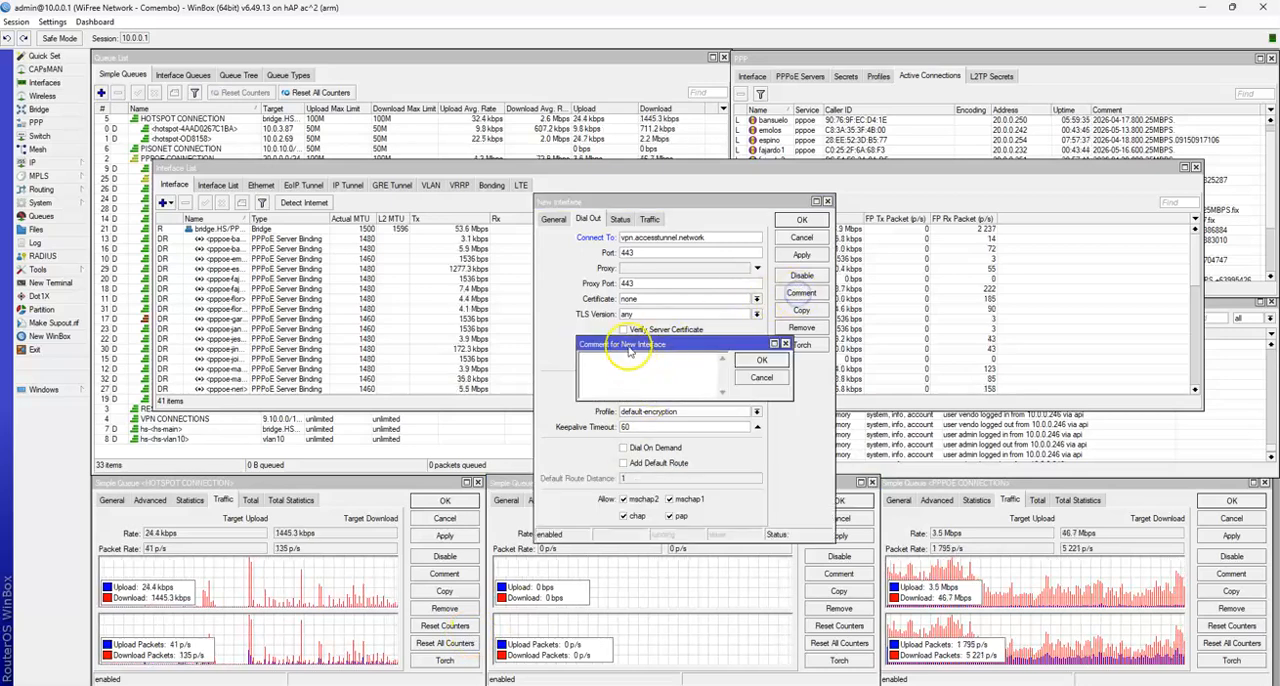
drag(625, 338, 618, 355)
click(612, 392)
text(ACCESS TUNNEL )
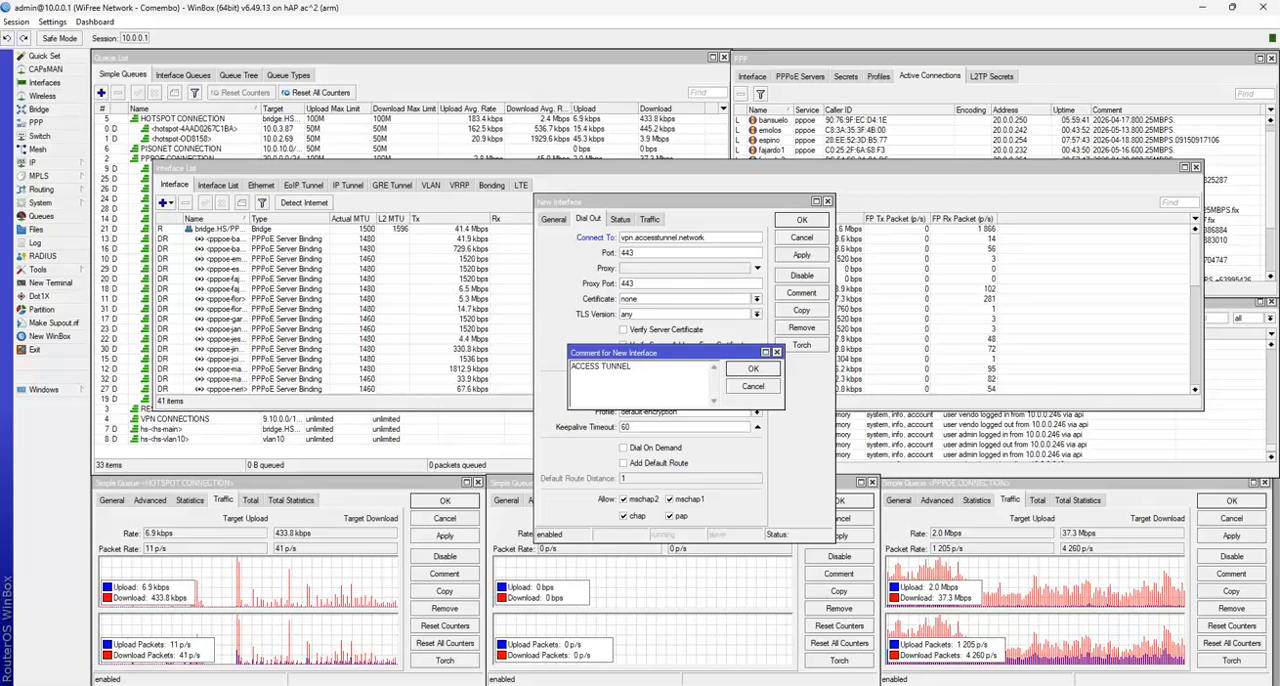
text(VPN)
click(752, 369)
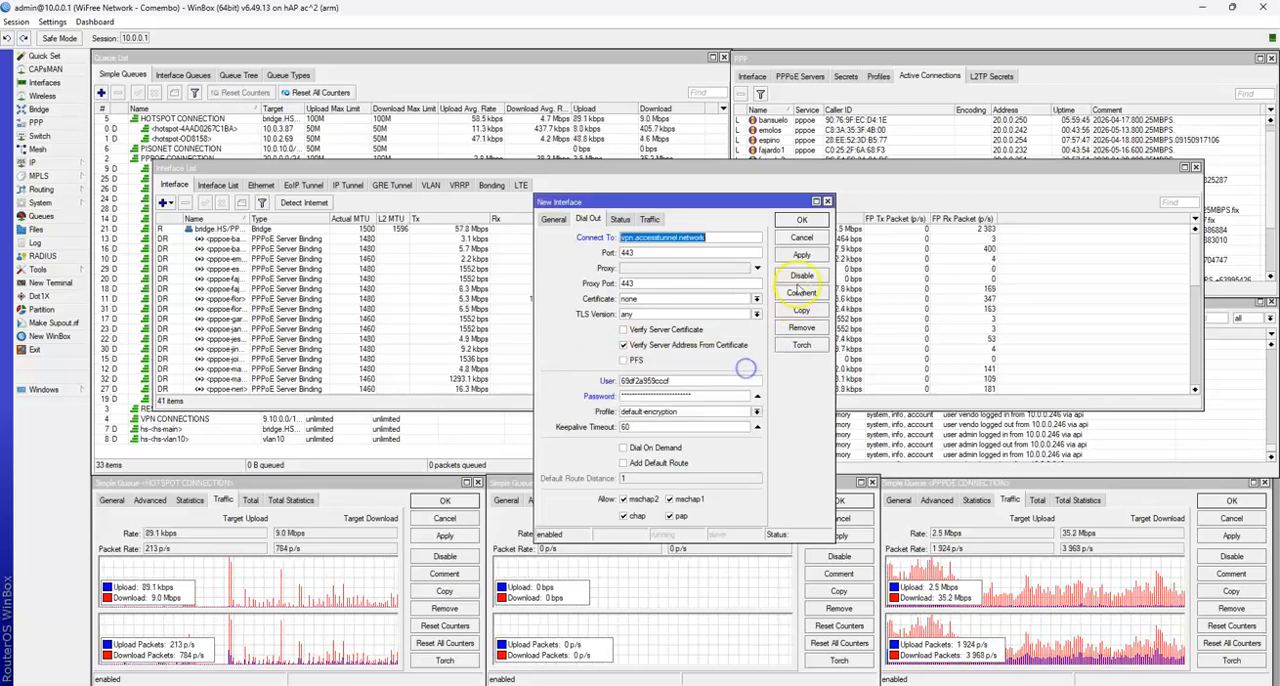
click(801, 255)
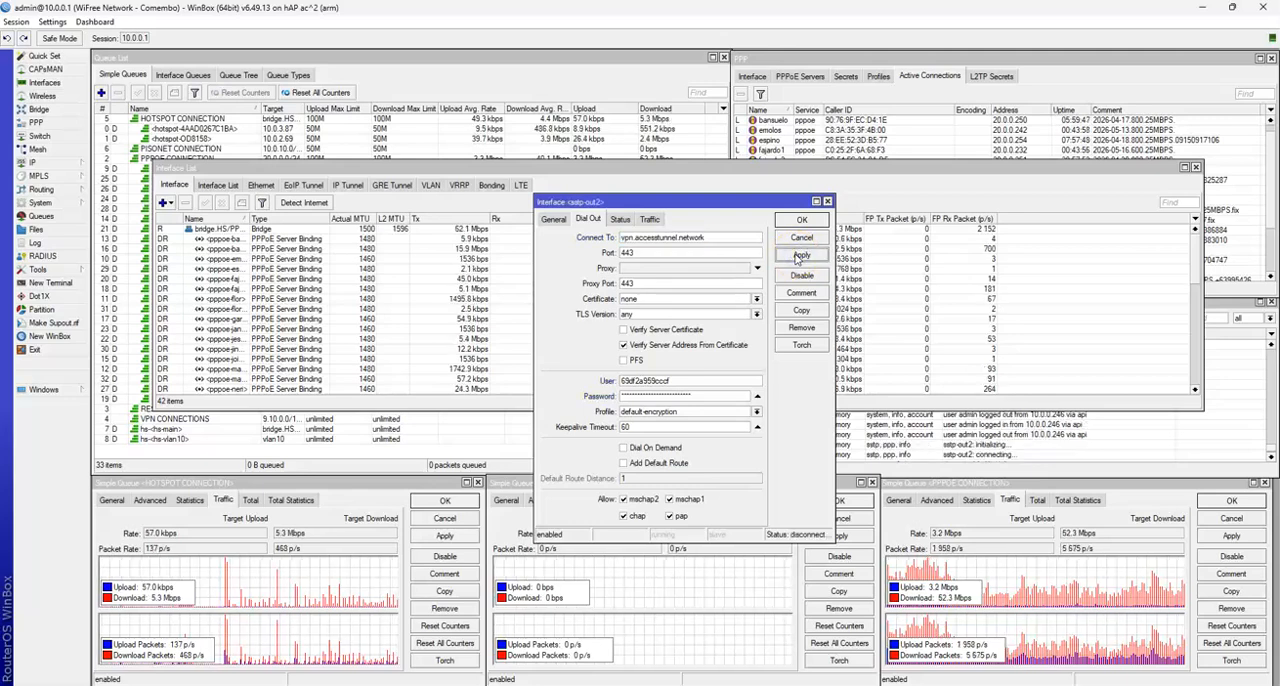
Step: Reposition the SSTP client's window and examine its connection status and its local and remote addresses
drag(632, 202, 560, 189)
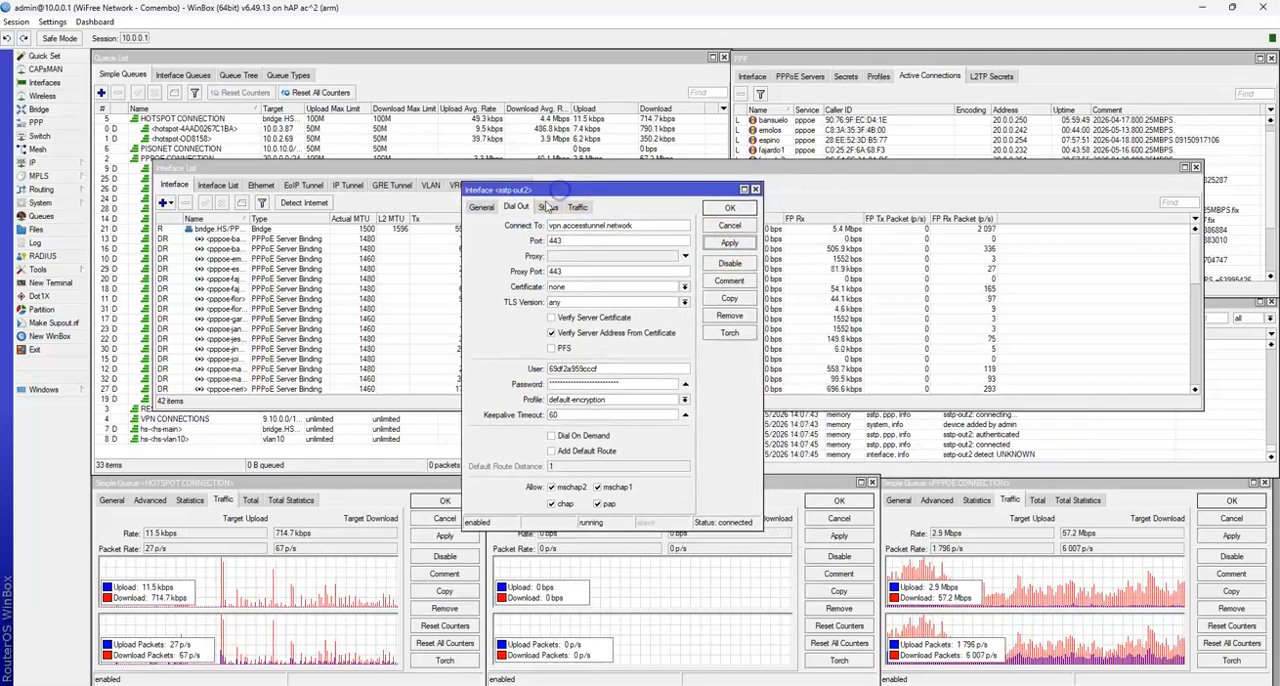
click(655, 410)
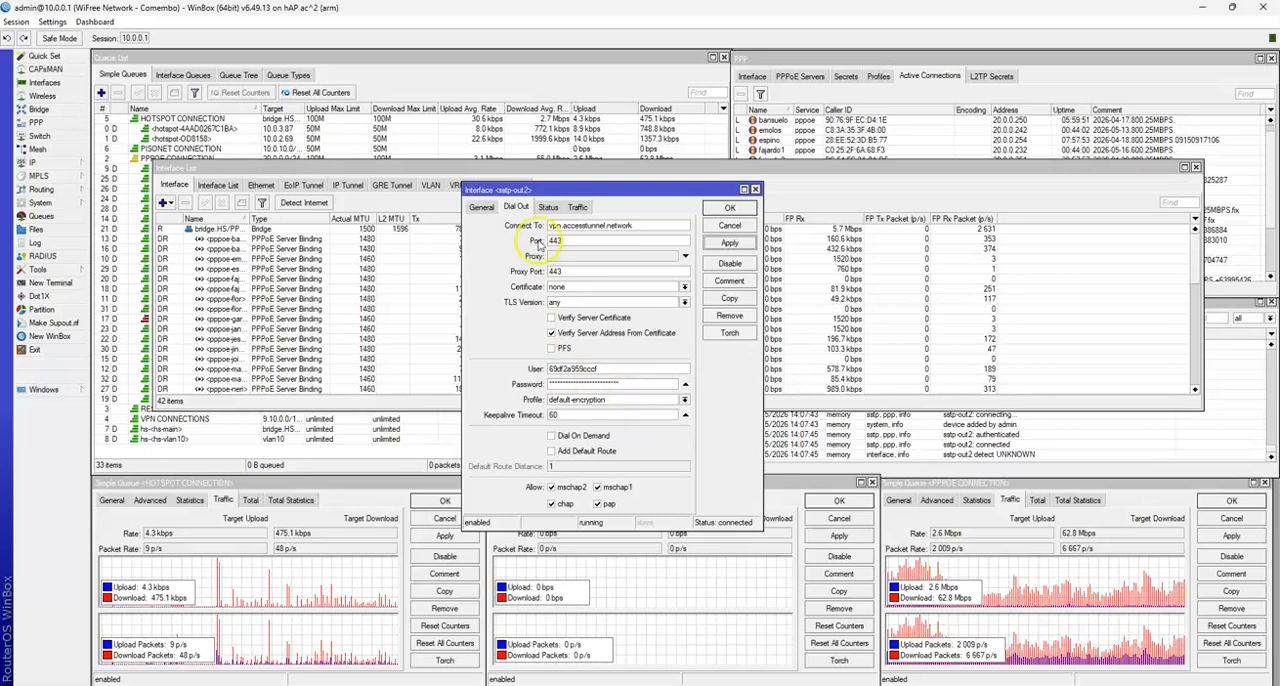
click(545, 208)
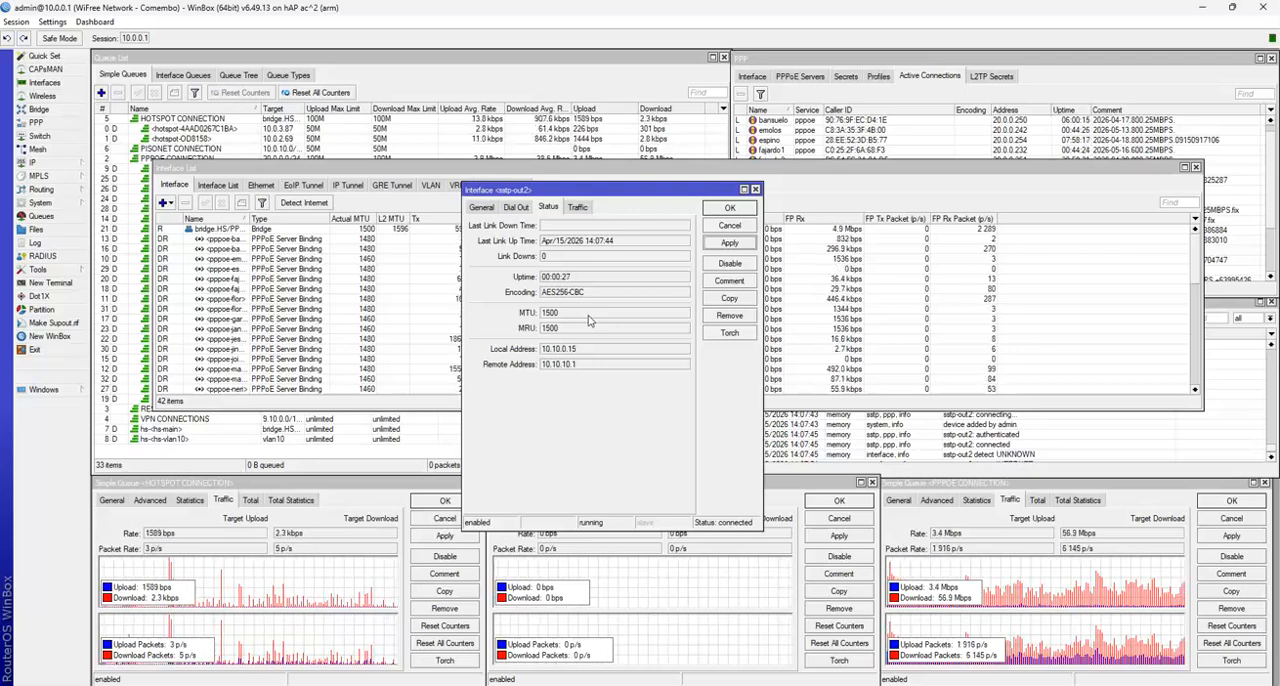
Step: Check the API service and its port in the IP Service List, and close that list and the SSTP interface window
click(37, 165)
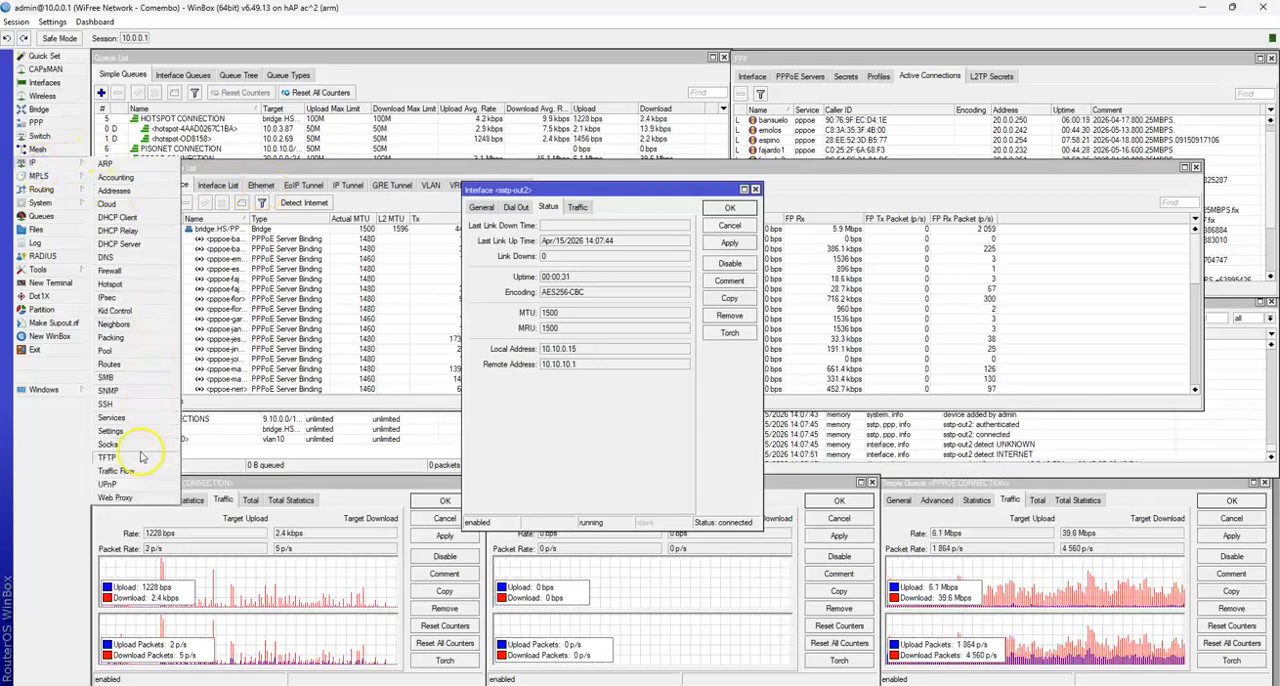
click(131, 418)
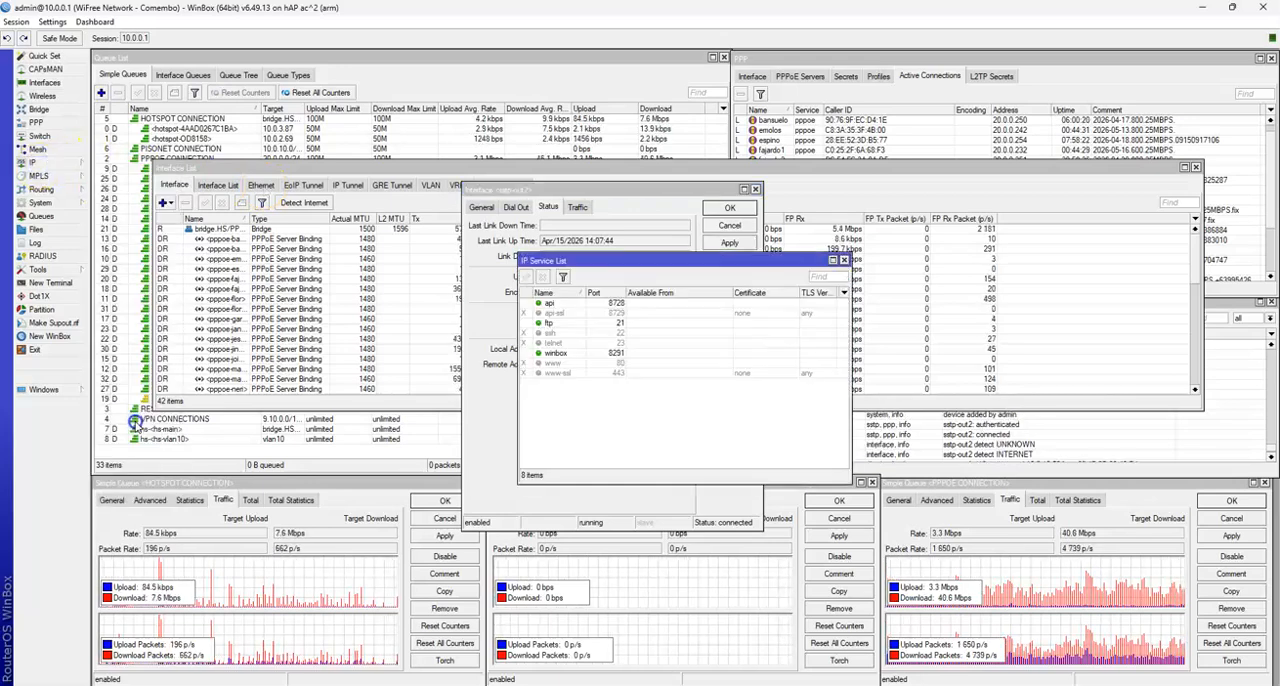
click(604, 303)
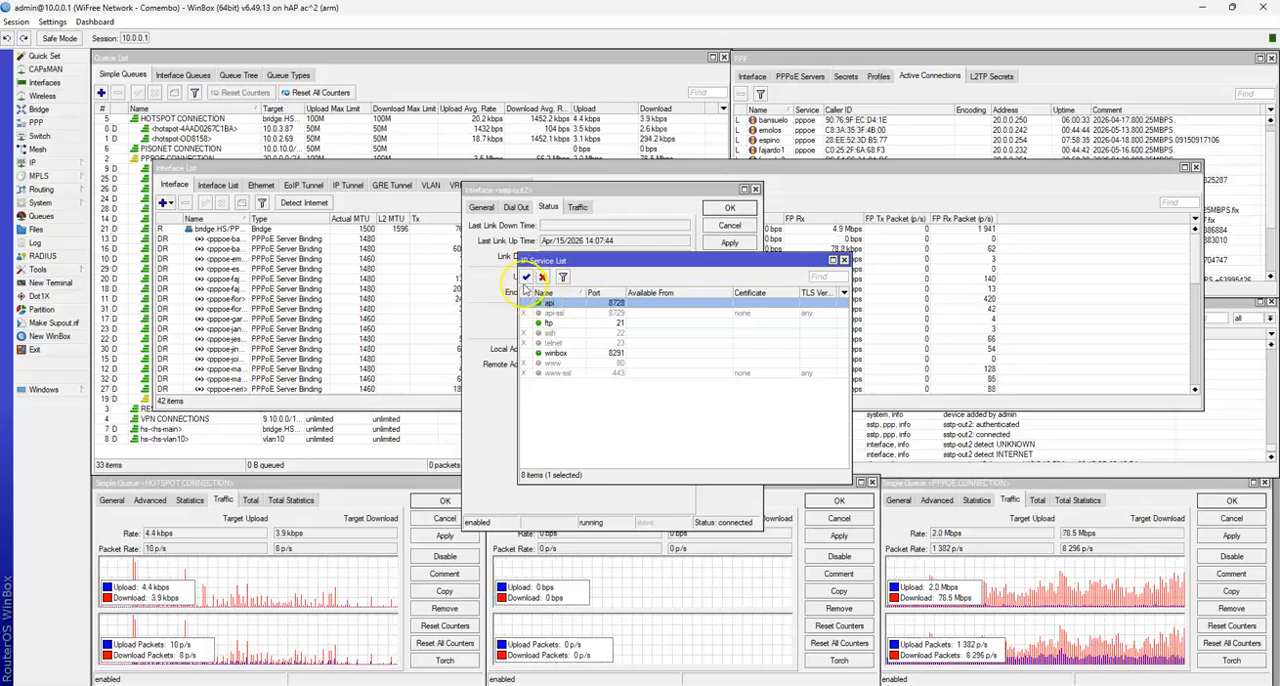
click(843, 260)
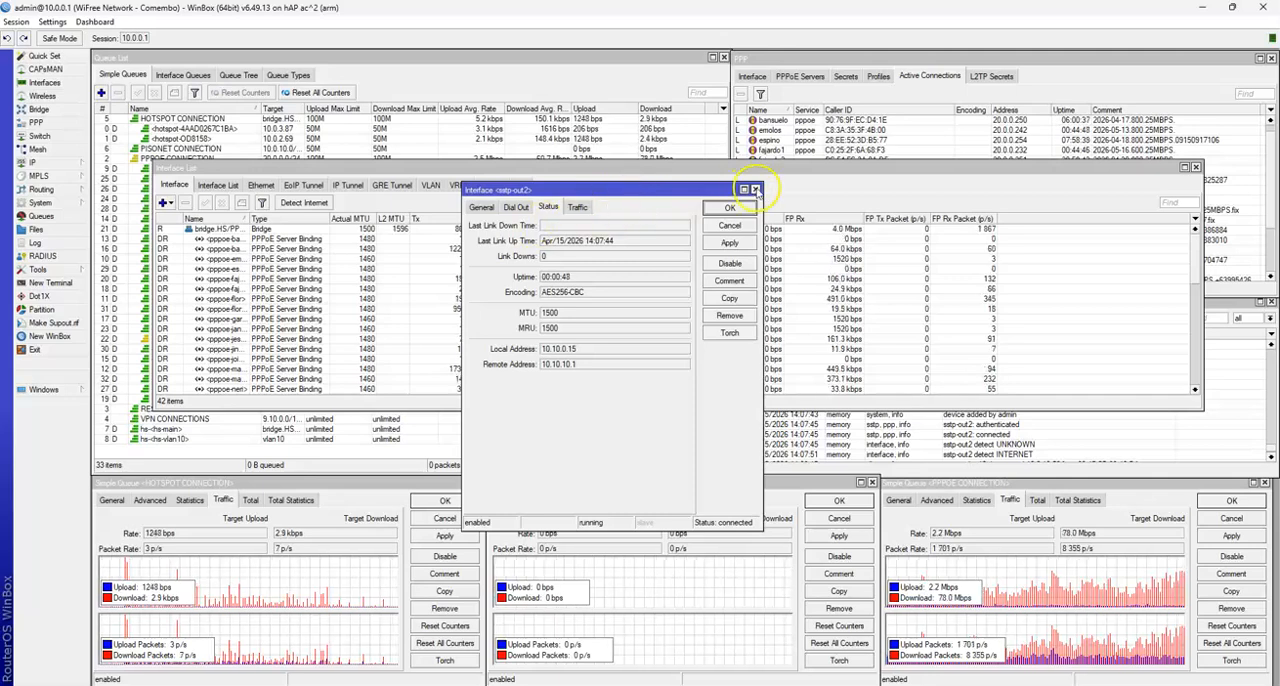
click(756, 189)
Step: Set and confirm a new password for the router user testaccount, save the user and close the User List
click(40, 202)
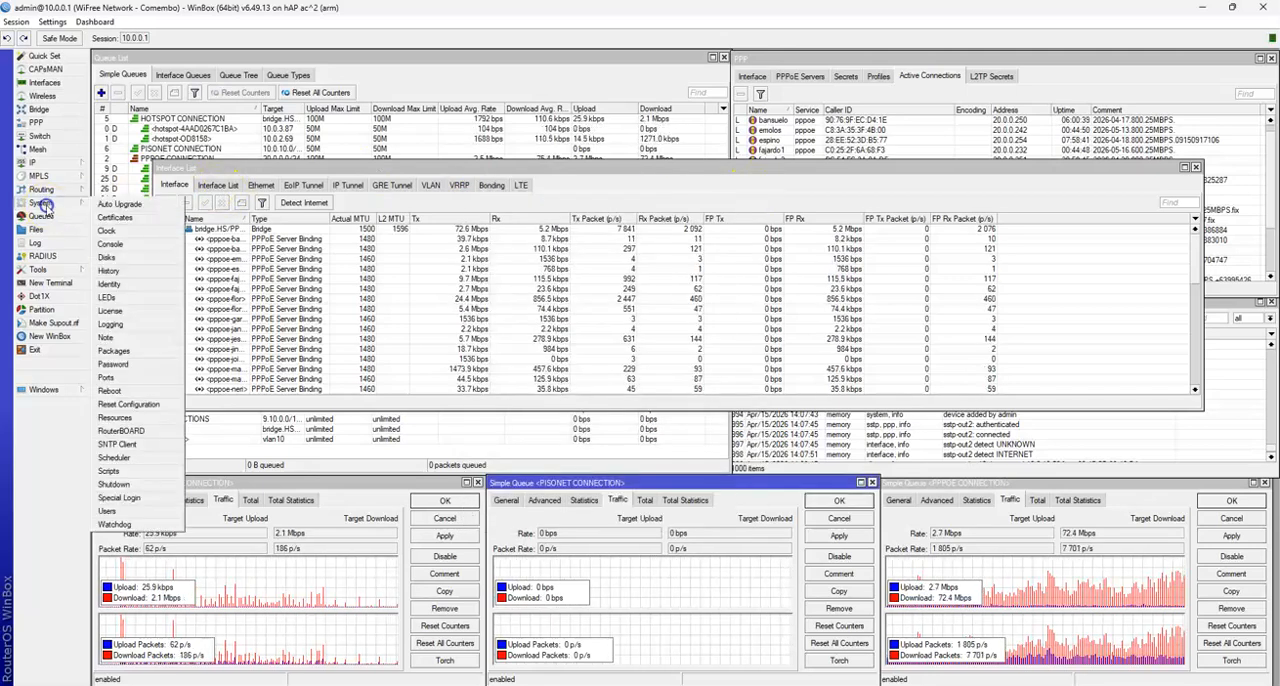
click(129, 513)
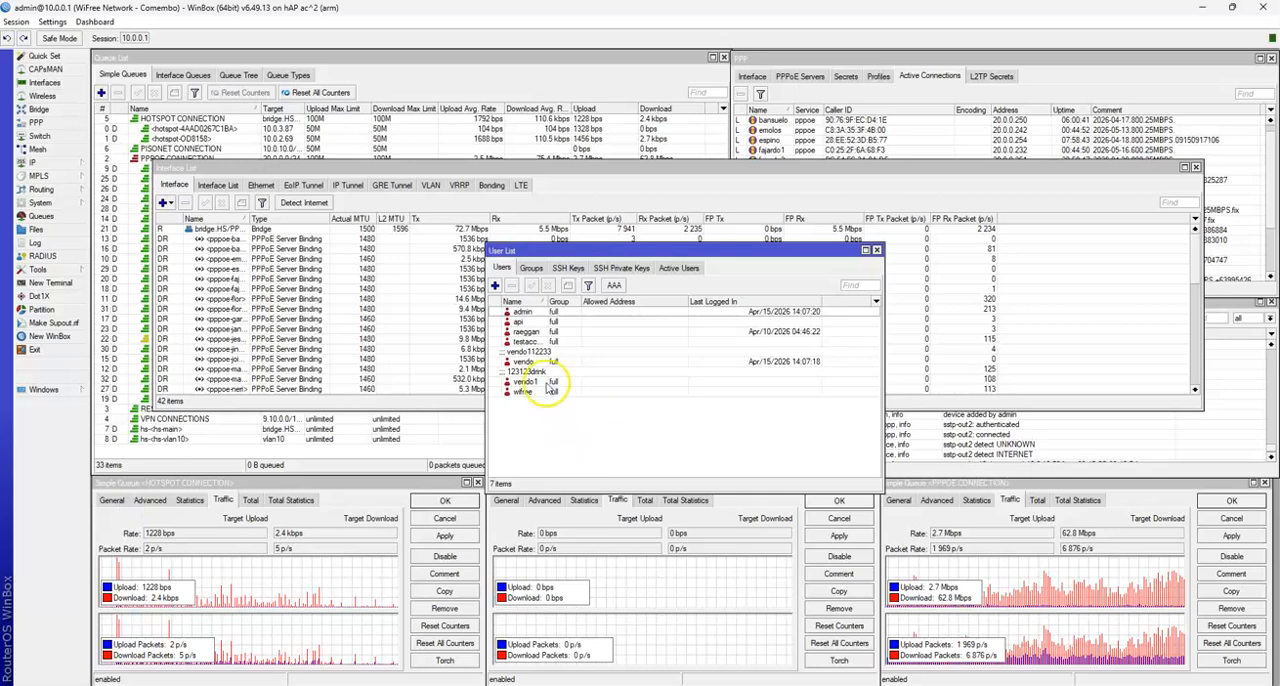
click(527, 342)
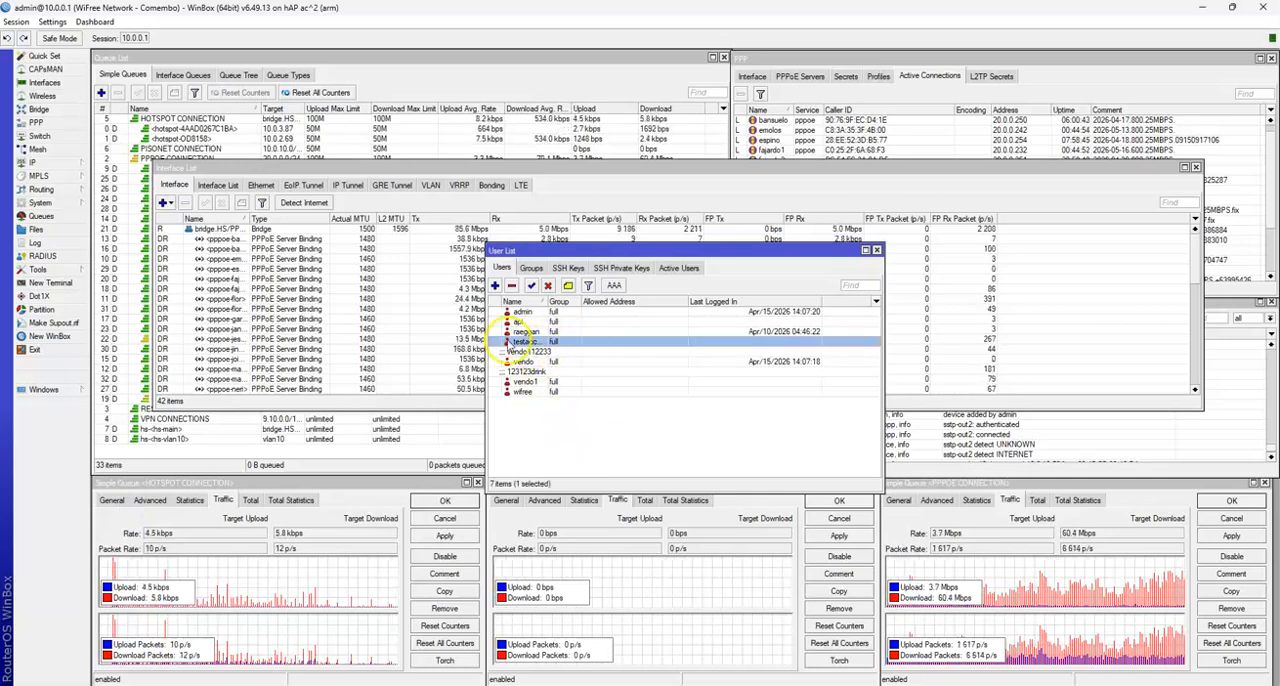
double_click(529, 342)
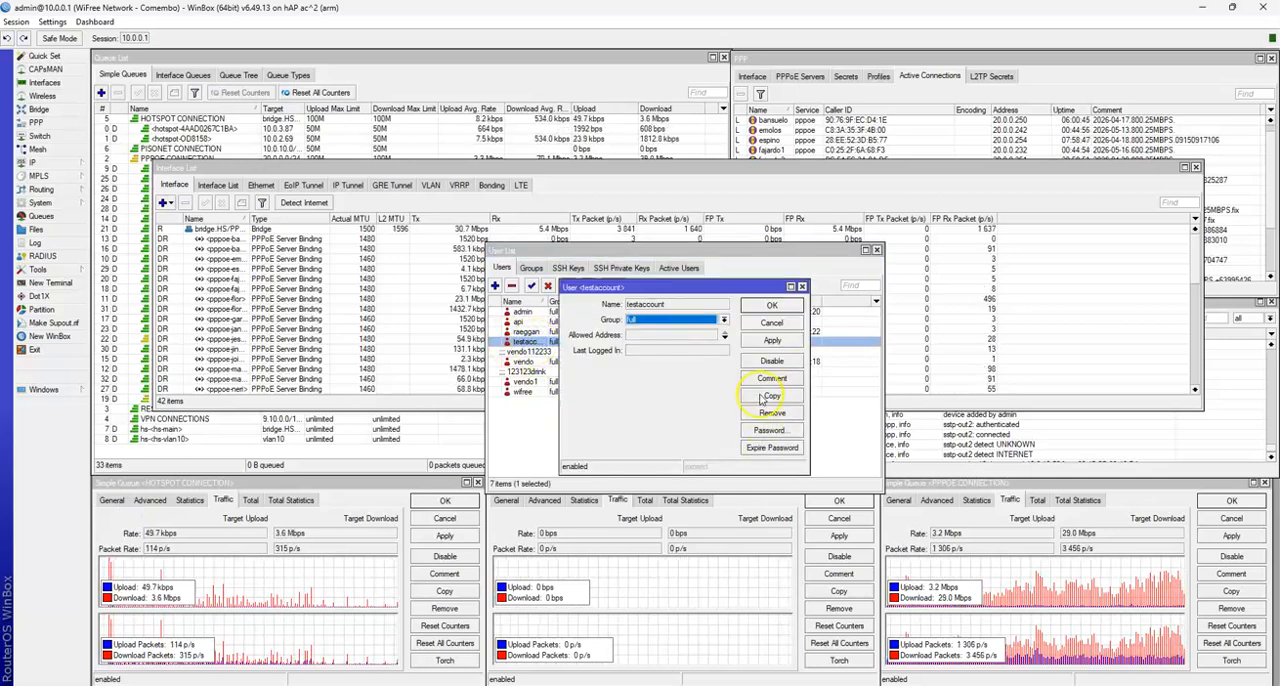
click(760, 432)
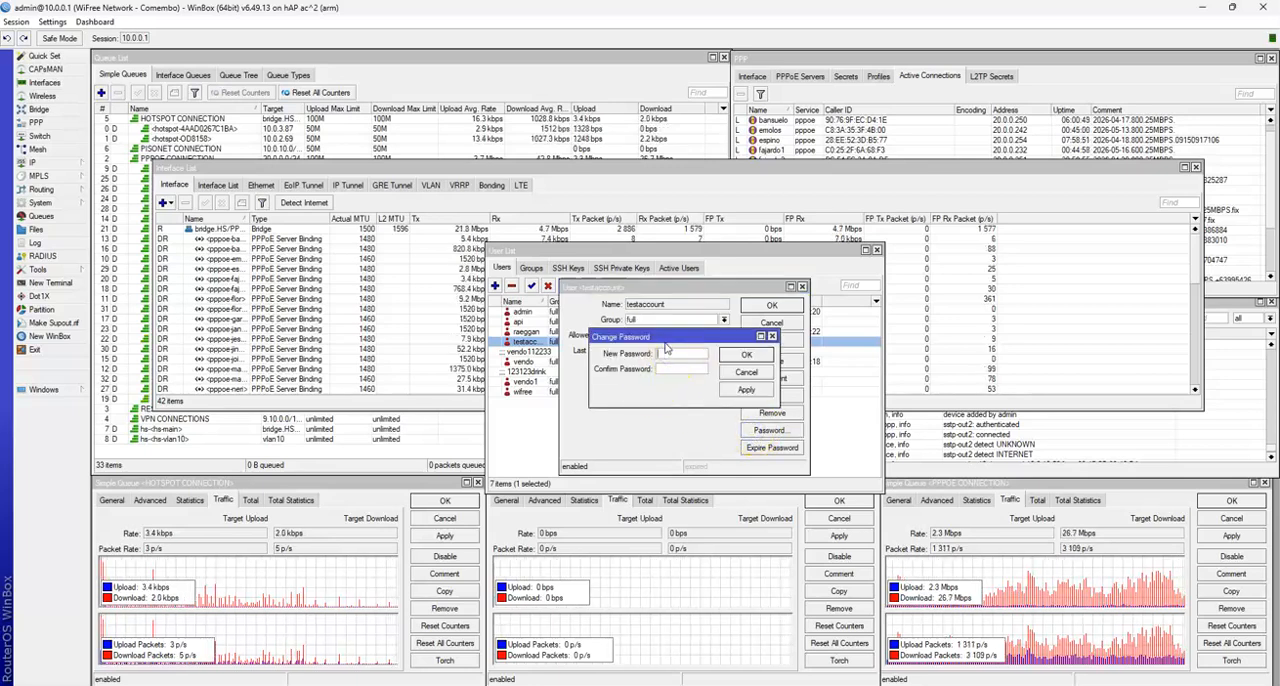
text(***********)
key(Tab)
text(*********)
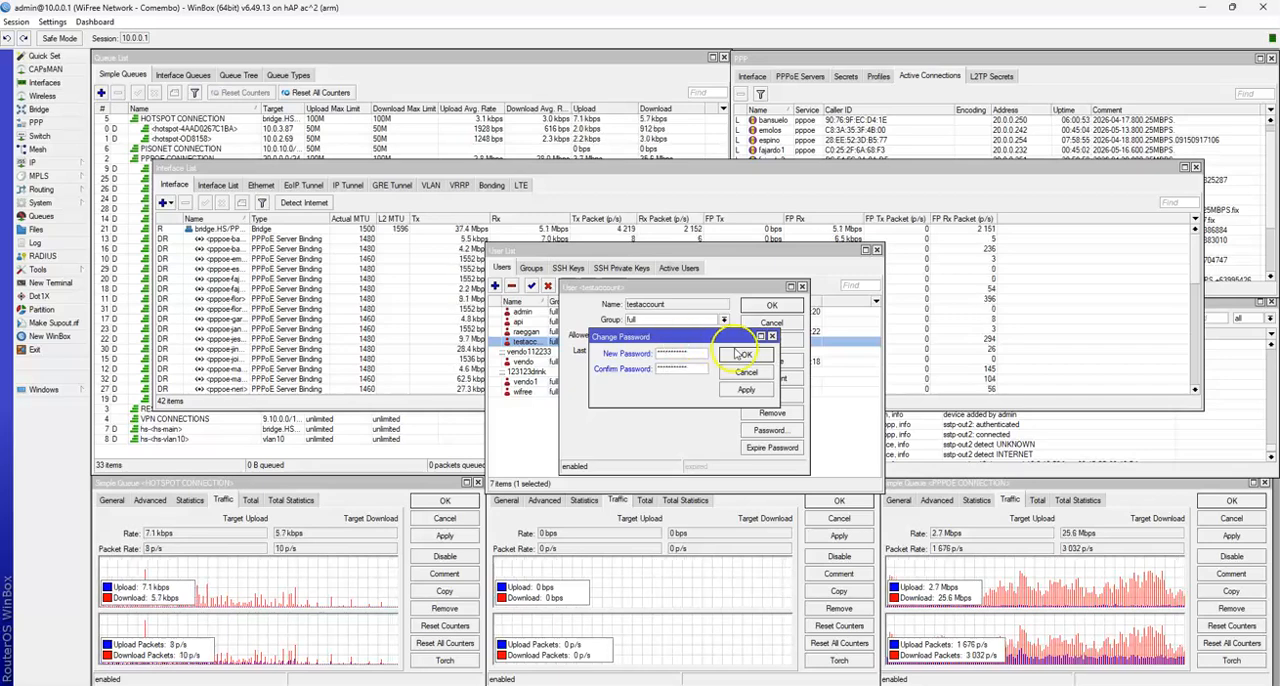
click(745, 355)
click(770, 305)
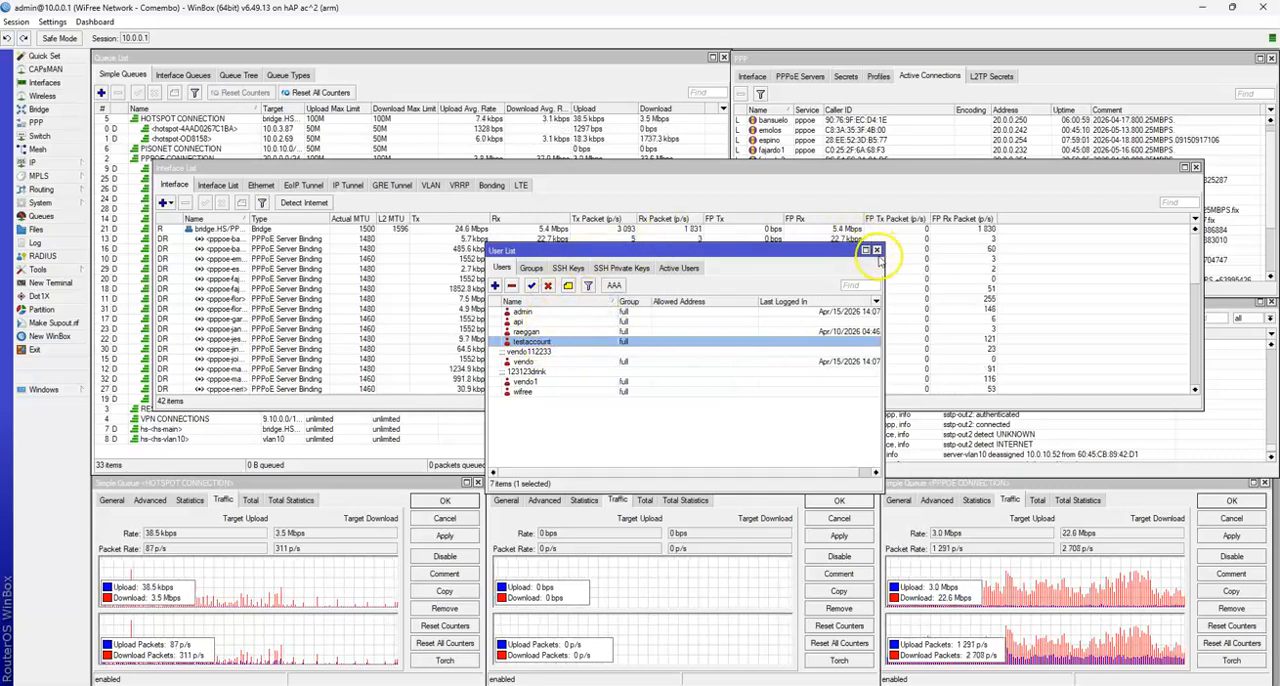
click(877, 250)
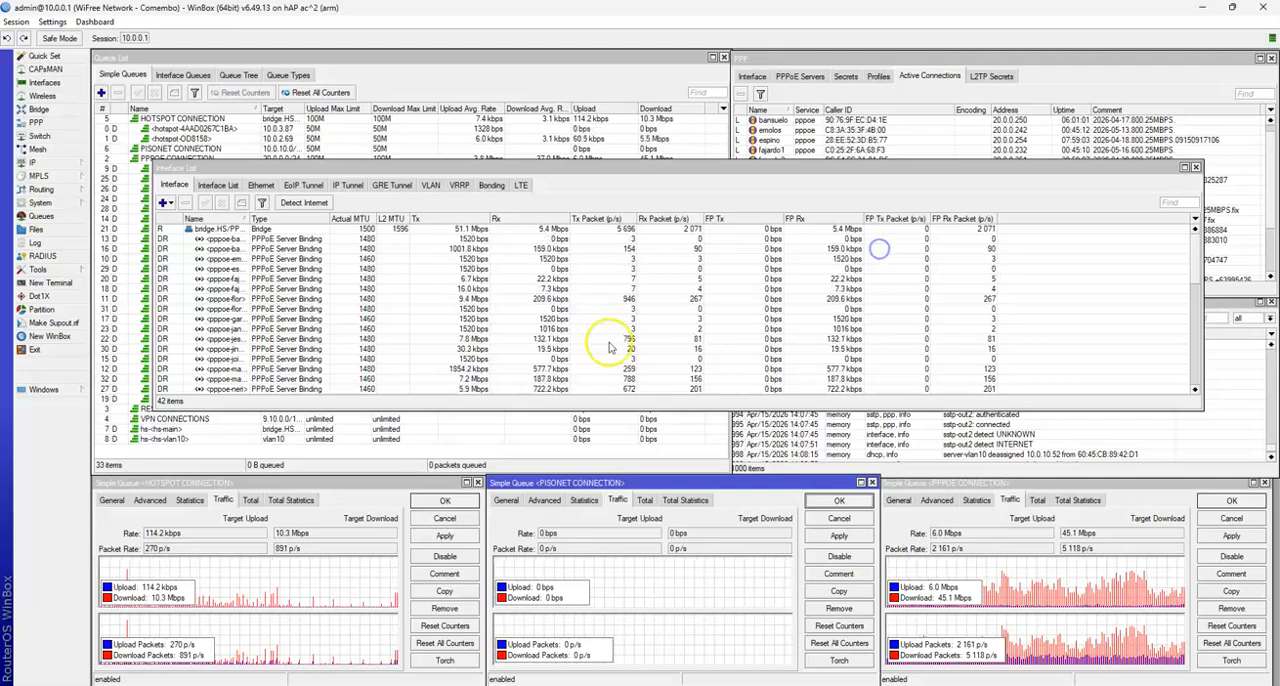
Step: Switch to the AccessTunnel dashboard in Chrome and enter the MikroTik username testaccount and its password in the VPN configuration
mouse_move(492, 684)
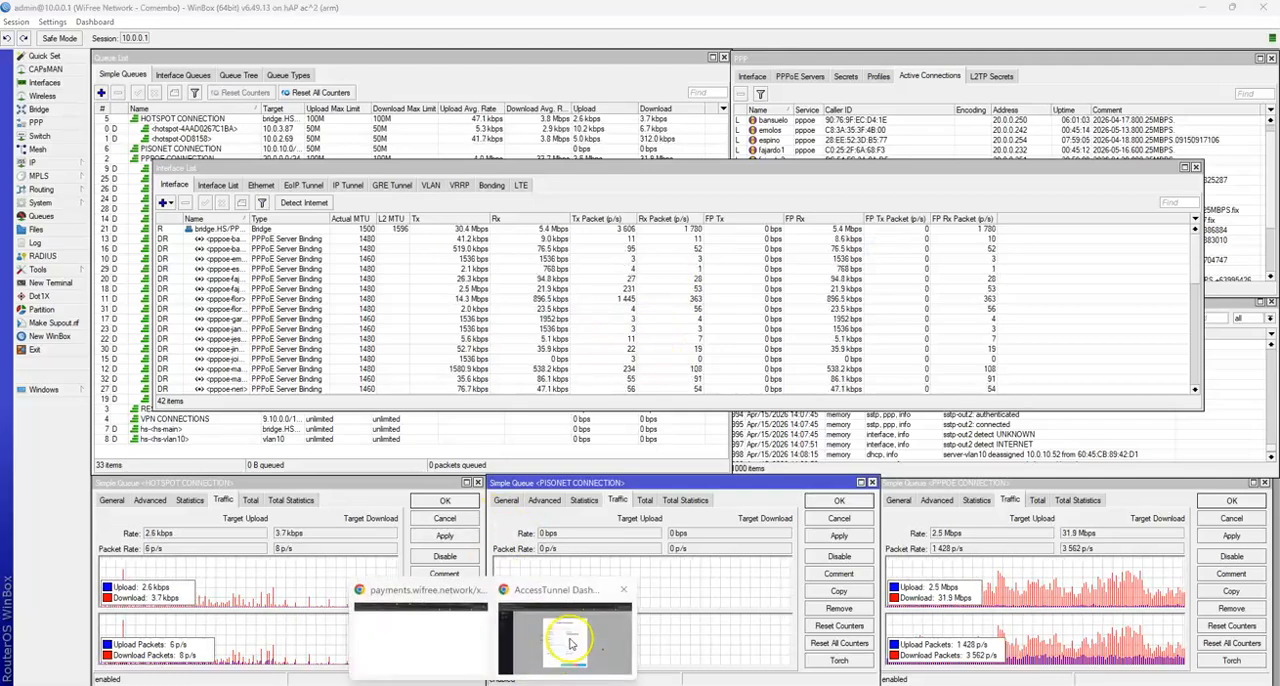
click(565, 635)
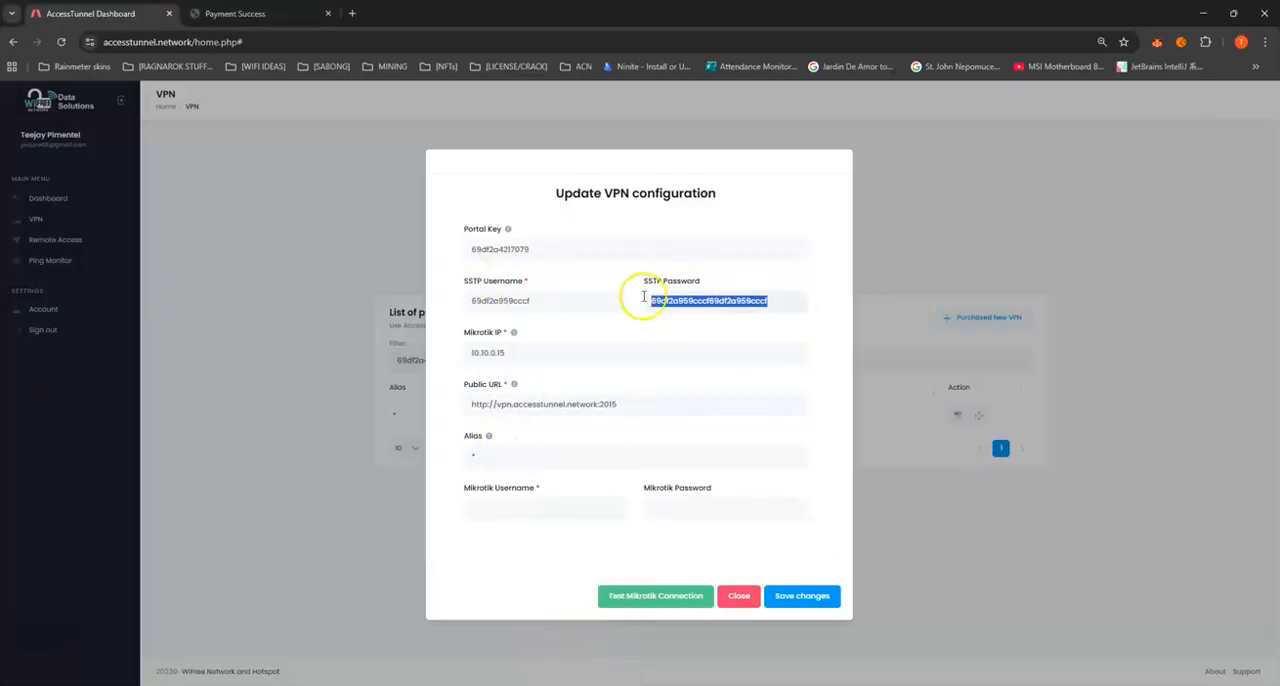
click(536, 507)
text(testaccount)
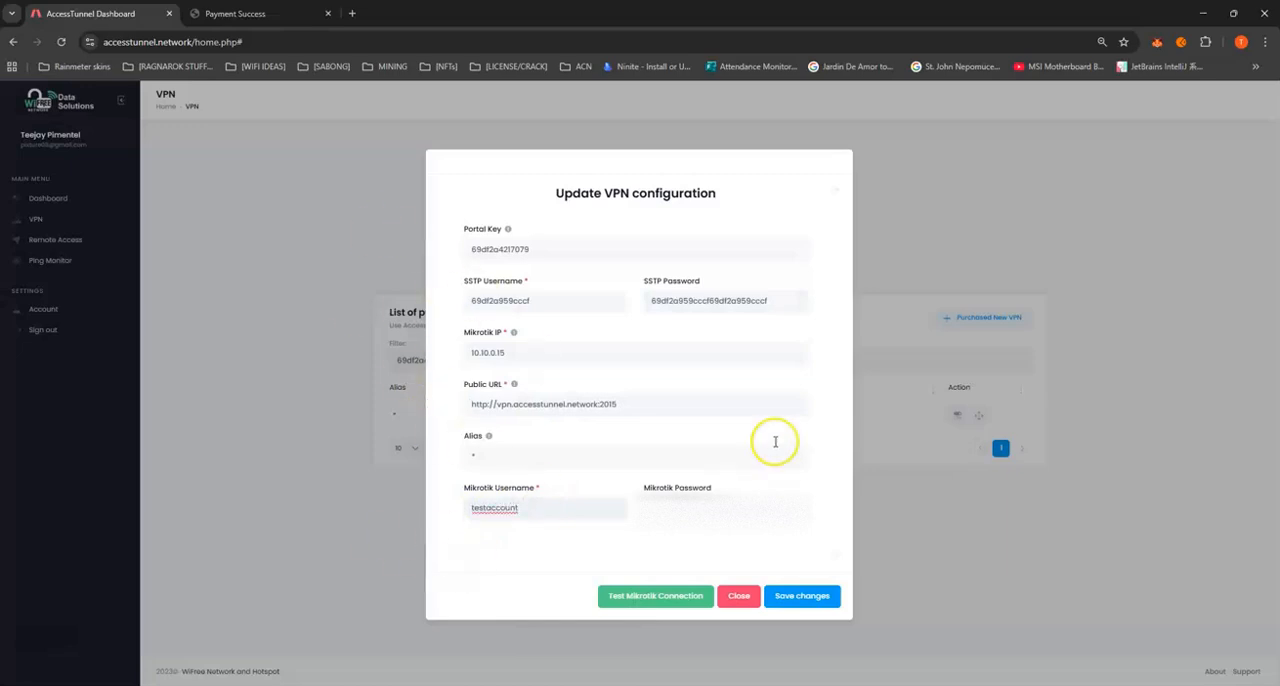
click(679, 494)
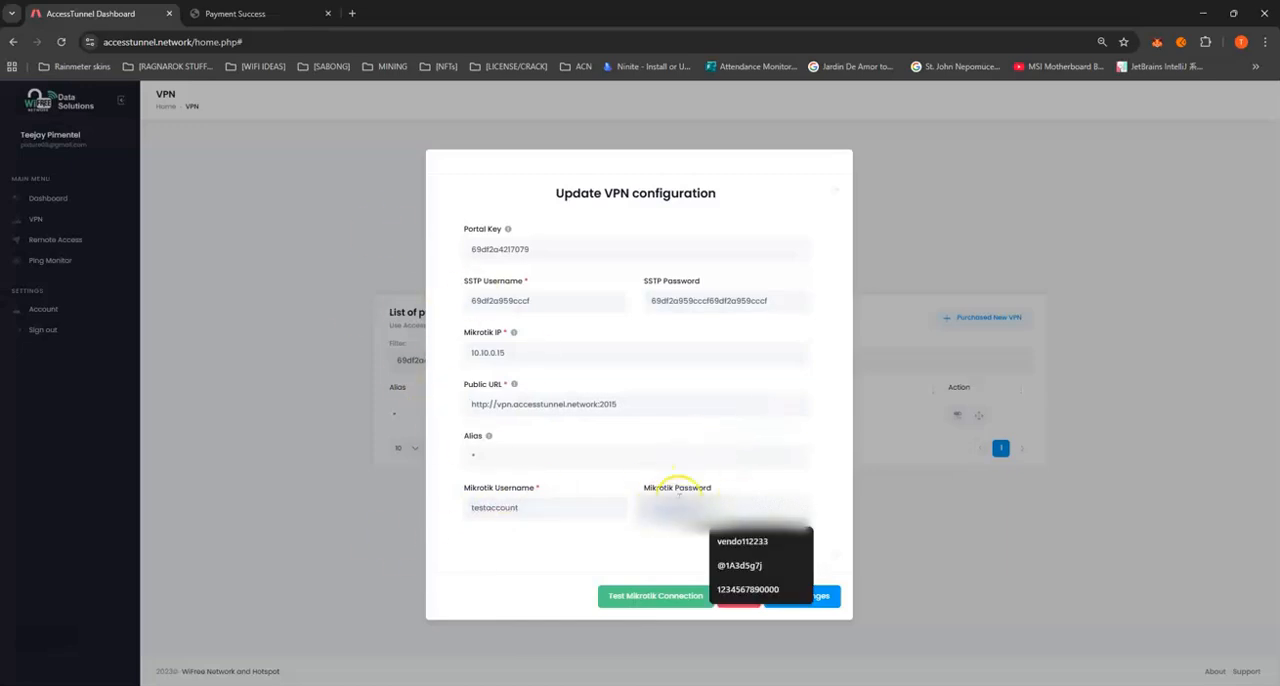
click(597, 407)
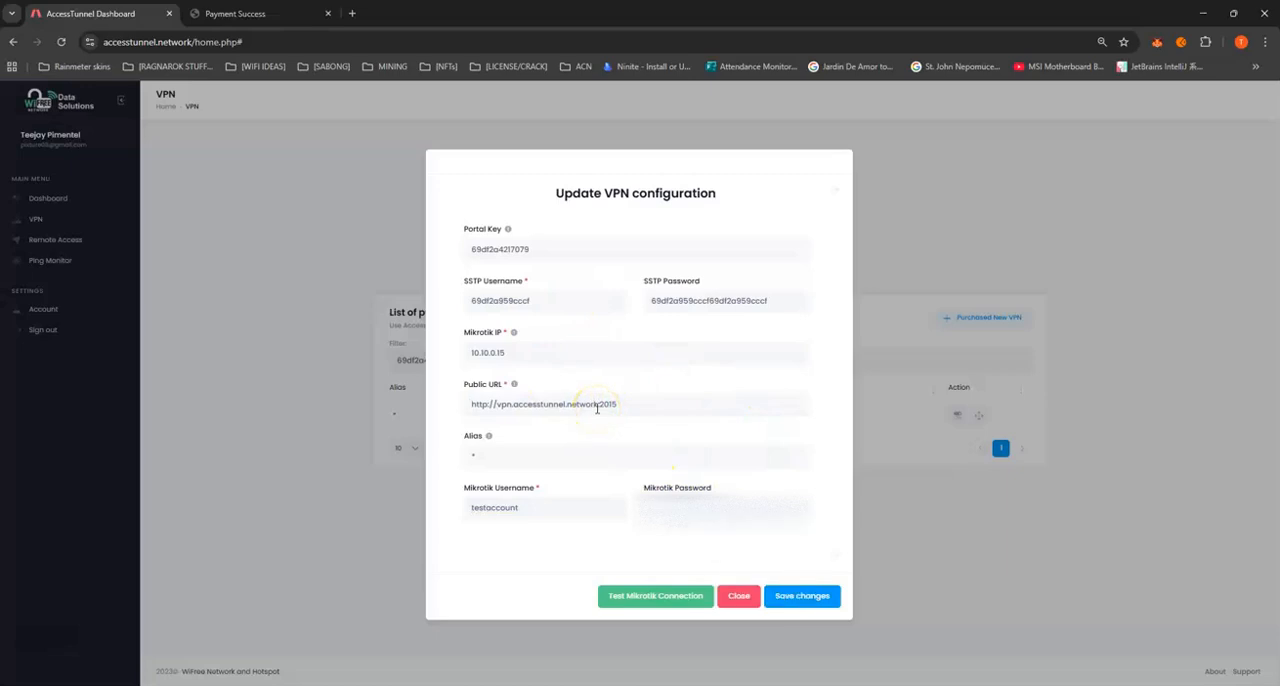
Step: Review what the MikroTik connection test checks and run it with the entered router credentials
click(636, 596)
scroll(577, 395, down, 1)
scroll(577, 395, down, 1)
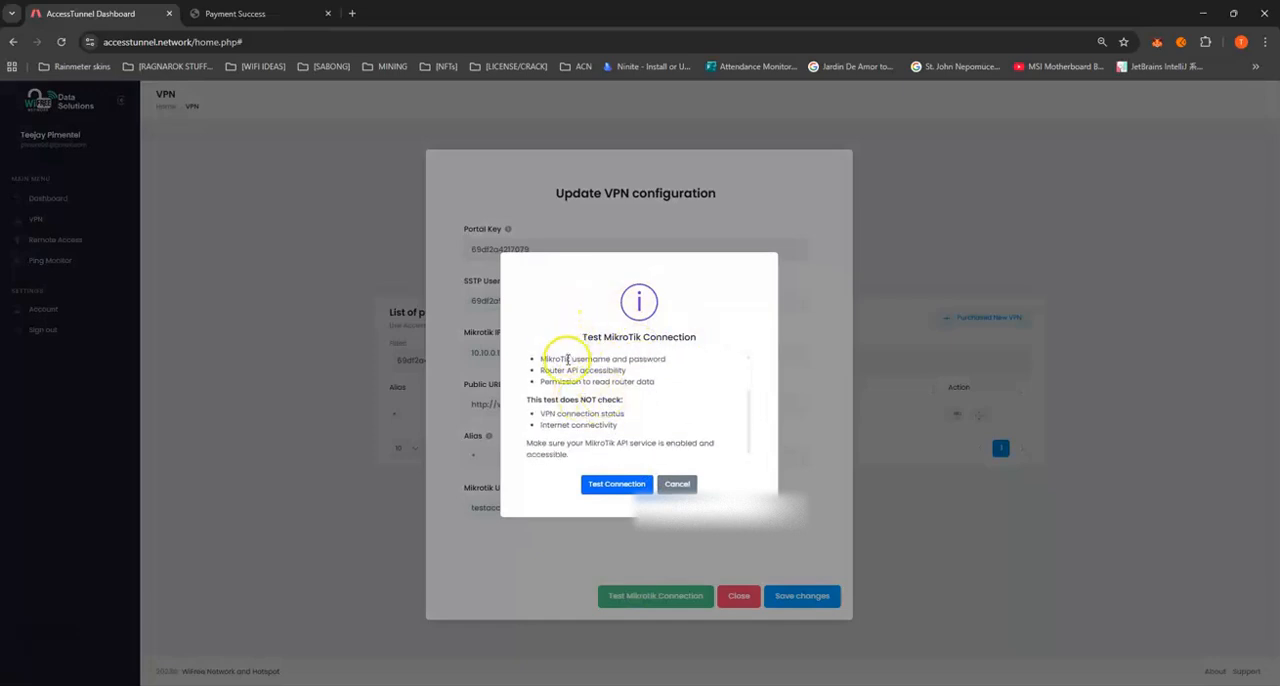
scroll(562, 440, up, 2)
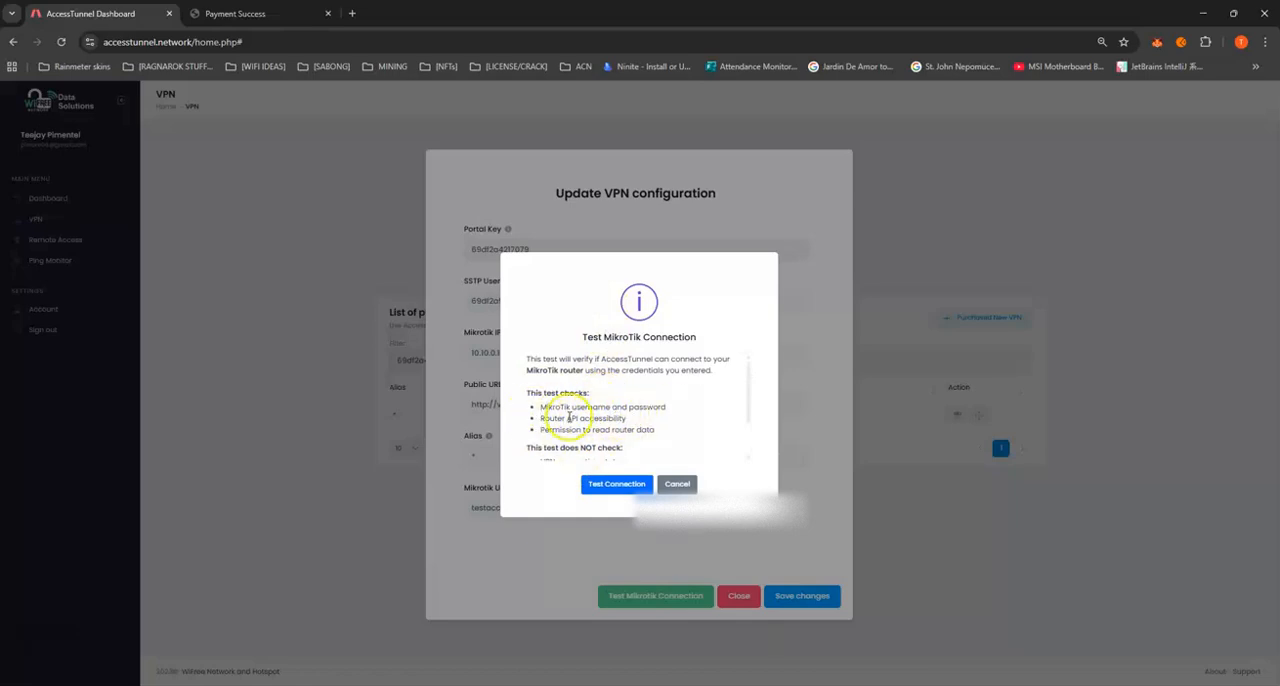
scroll(600, 415, down, 3)
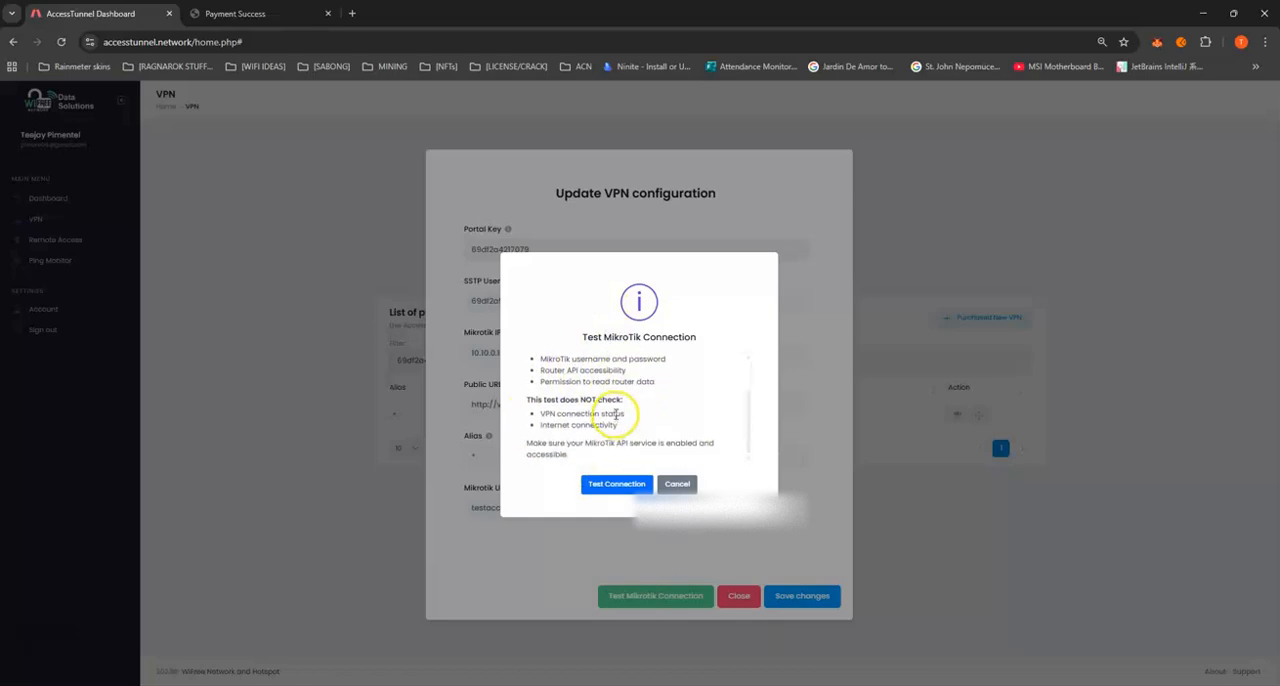
click(616, 484)
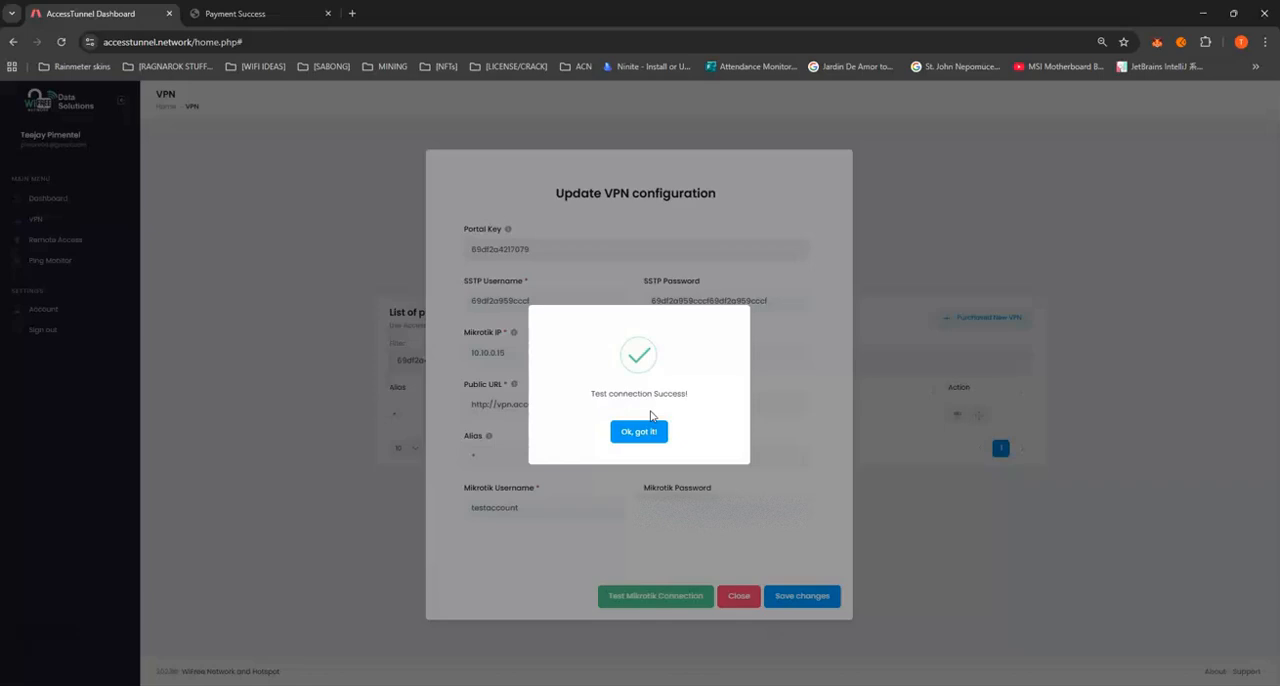
Step: Dismiss the connection test result, save the VPN configuration changes and acknowledge the save
click(620, 434)
click(620, 434)
click(820, 597)
click(634, 433)
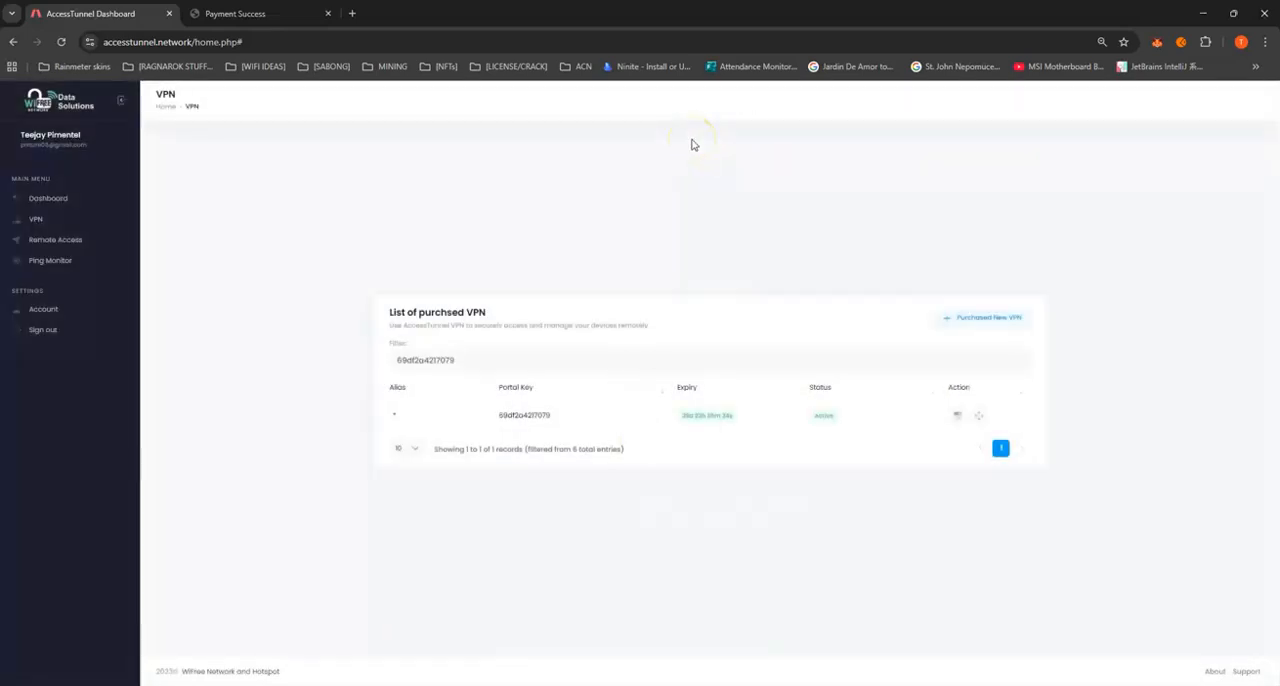